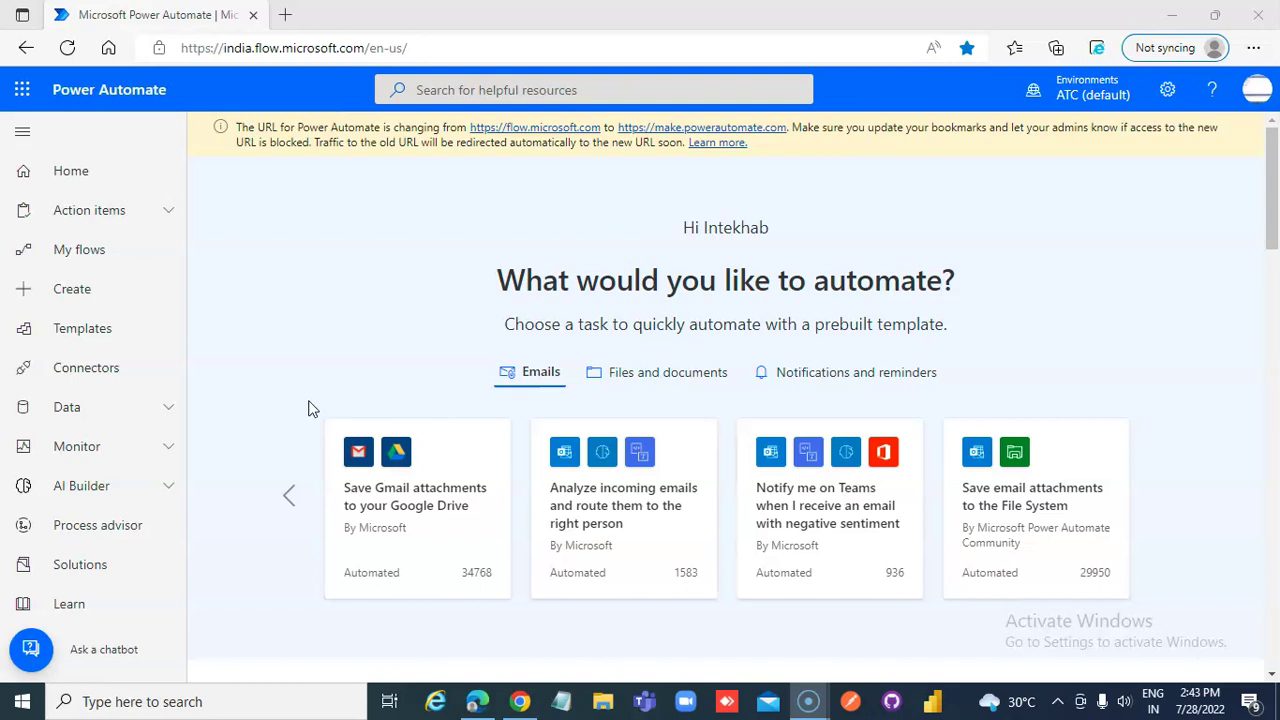
- Go to the Solutions list in the left navigation
{"action": "left_click", "coordinate": [118, 576]}
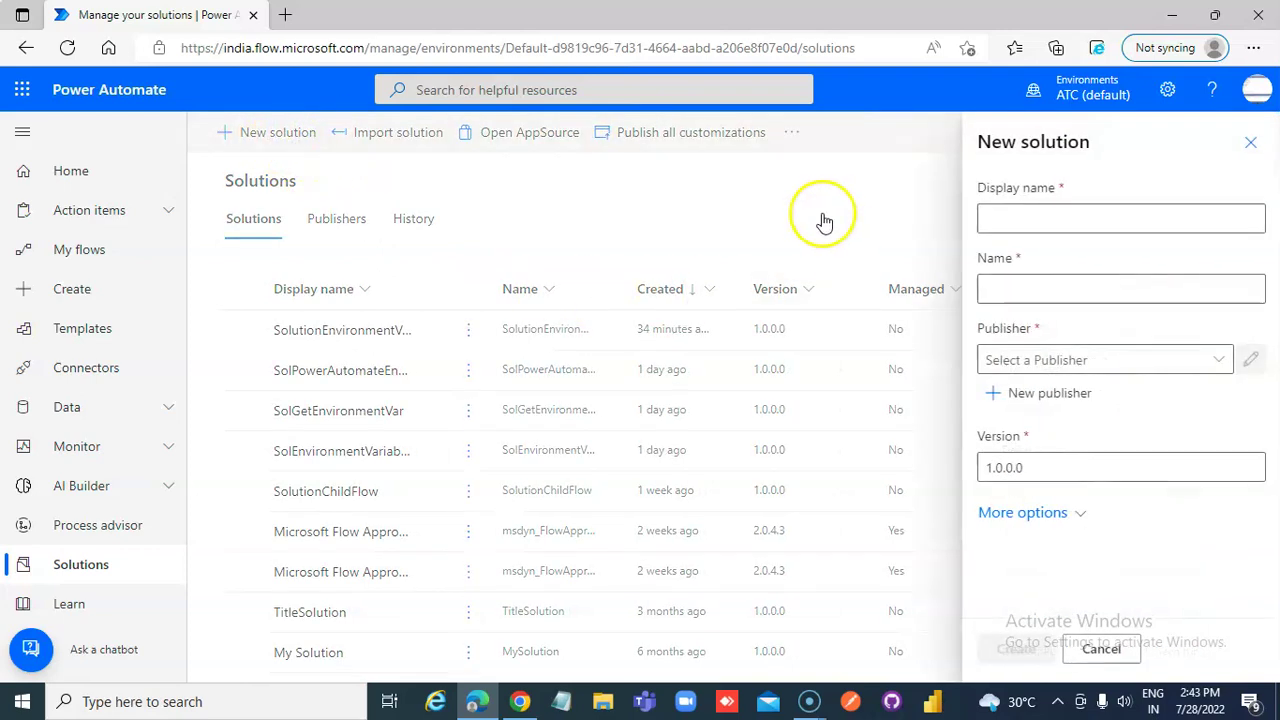
- Enter SolFlowEnvVarDataSource as the solution's display name and fix its Name
{"action": "left_click", "coordinate": [1060, 227]}
{"action": "type", "text": "Slo"}
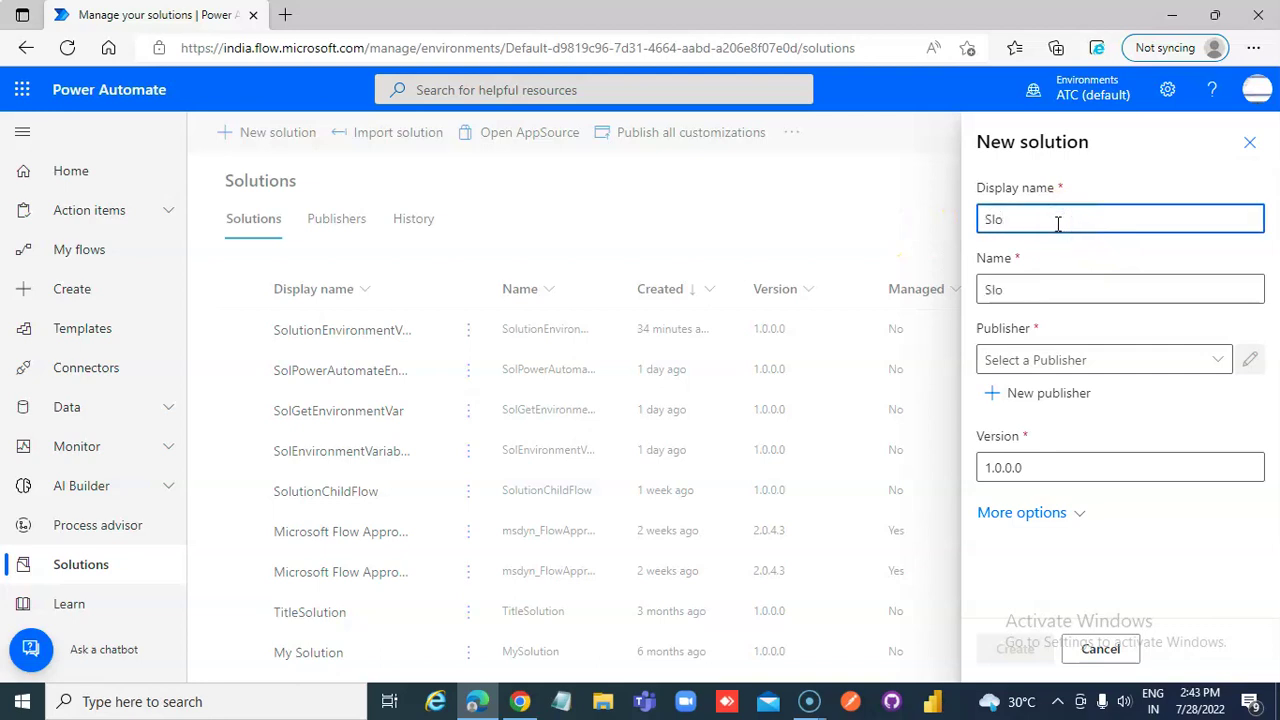
{"action": "type", "text": "FL"}
{"action": "type", "text": "ow"}
{"action": "key", "text": "BackSpace"}
{"action": "key", "text": "BackSpace"}
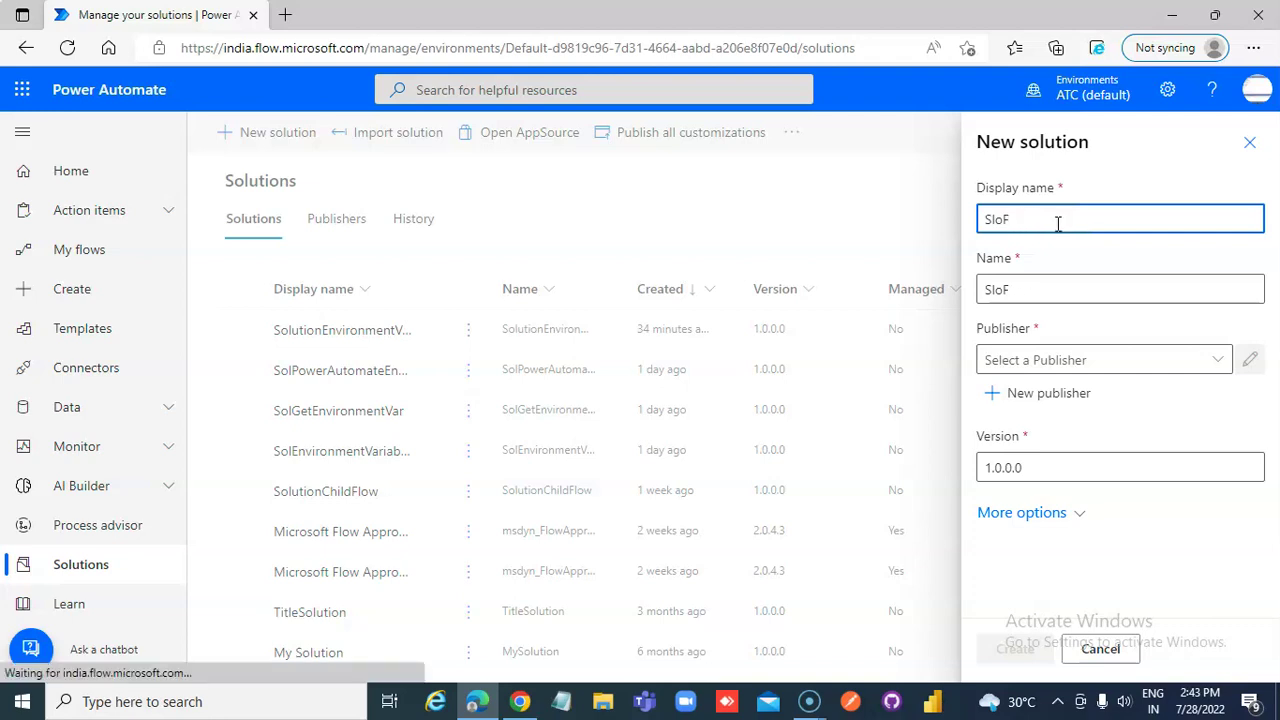
{"action": "type", "text": "lowE"}
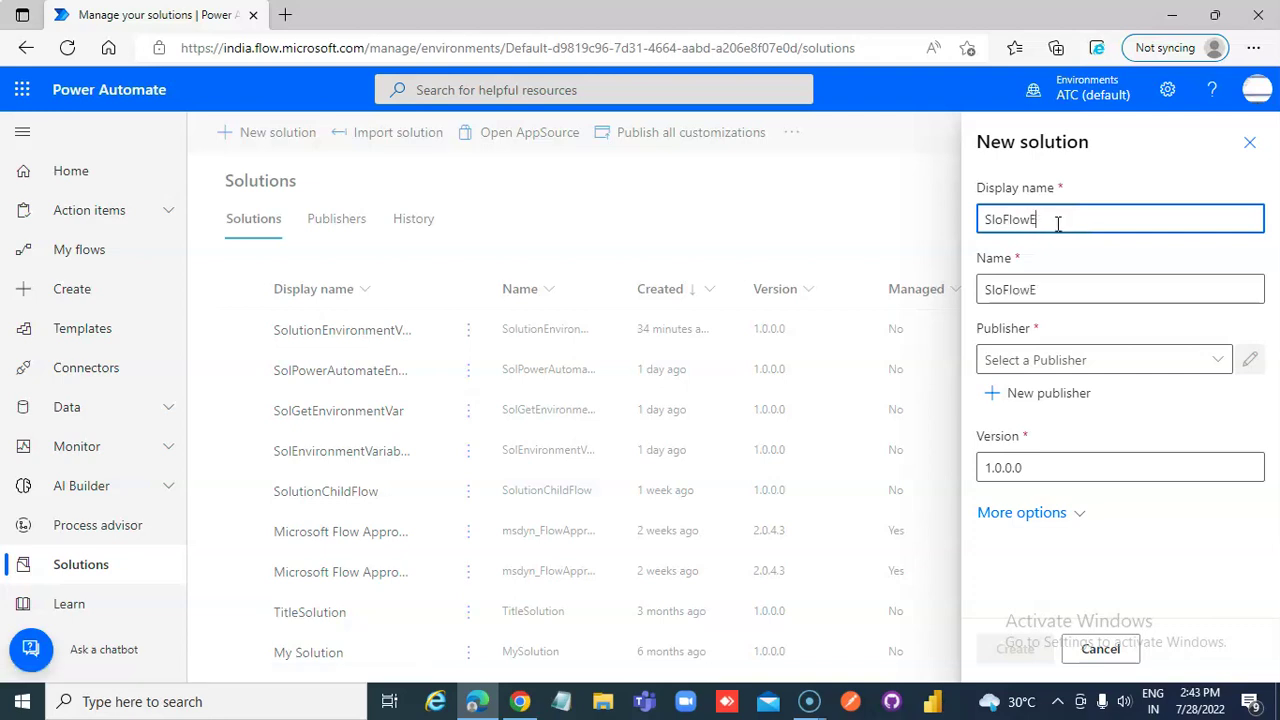
{"action": "type", "text": "nvVar"}
{"action": "type", "text": "DataSourc"}
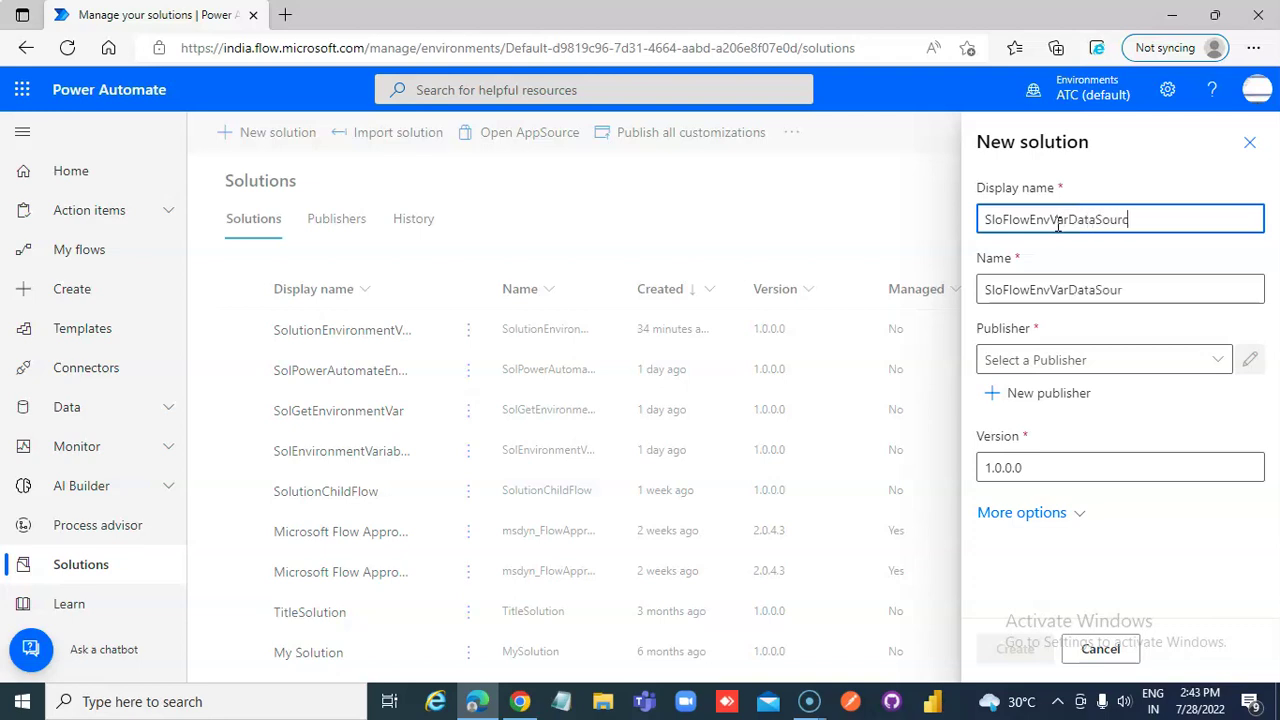
{"action": "type", "text": "e"}
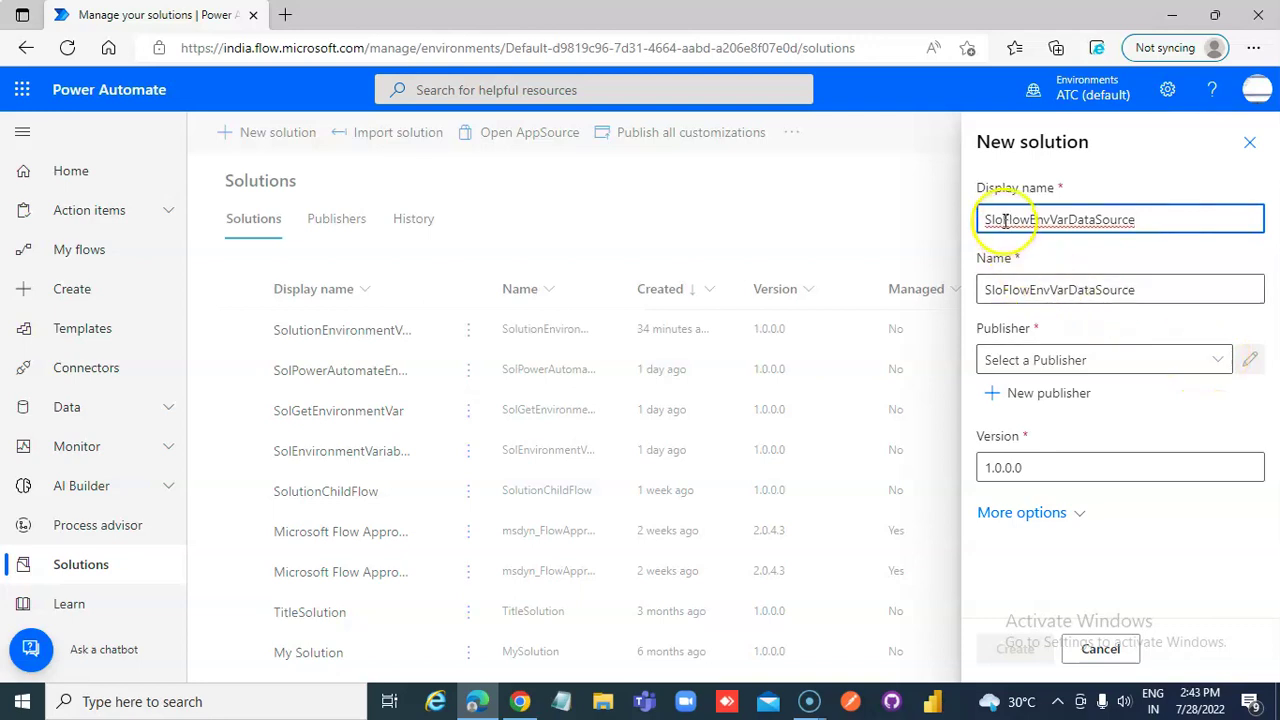
{"action": "key", "text": "BackSpace"}
{"action": "key", "text": "BackSpace"}
{"action": "type", "text": "ol"}
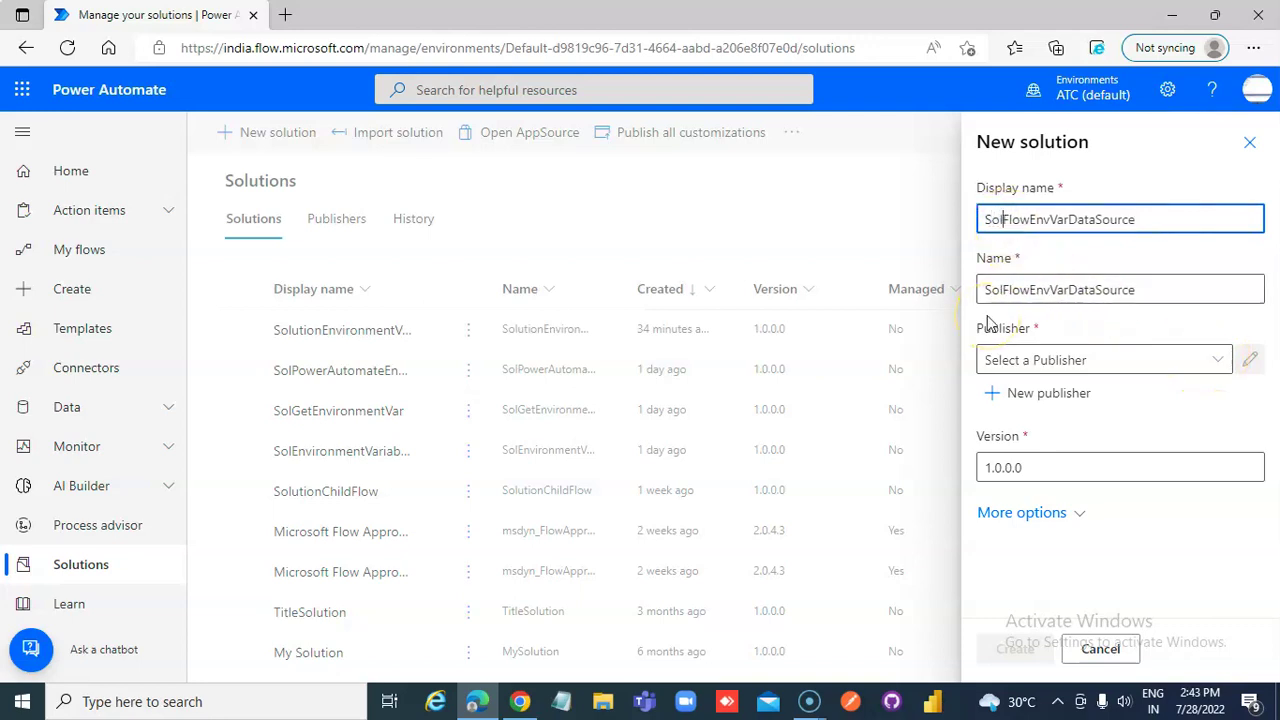
{"action": "left_click", "coordinate": [1003, 290]}
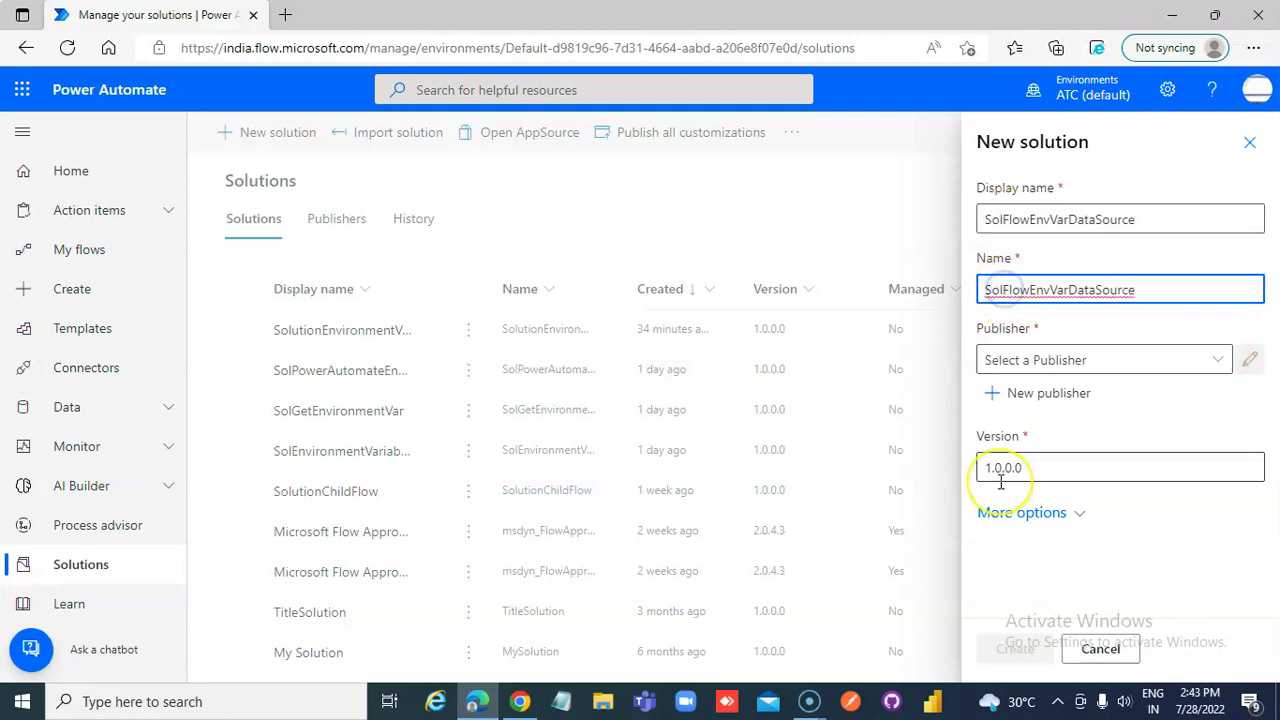
{"action": "key", "text": "BackSpace"}
{"action": "key", "text": "BackSpace"}
{"action": "type", "text": "lo"}
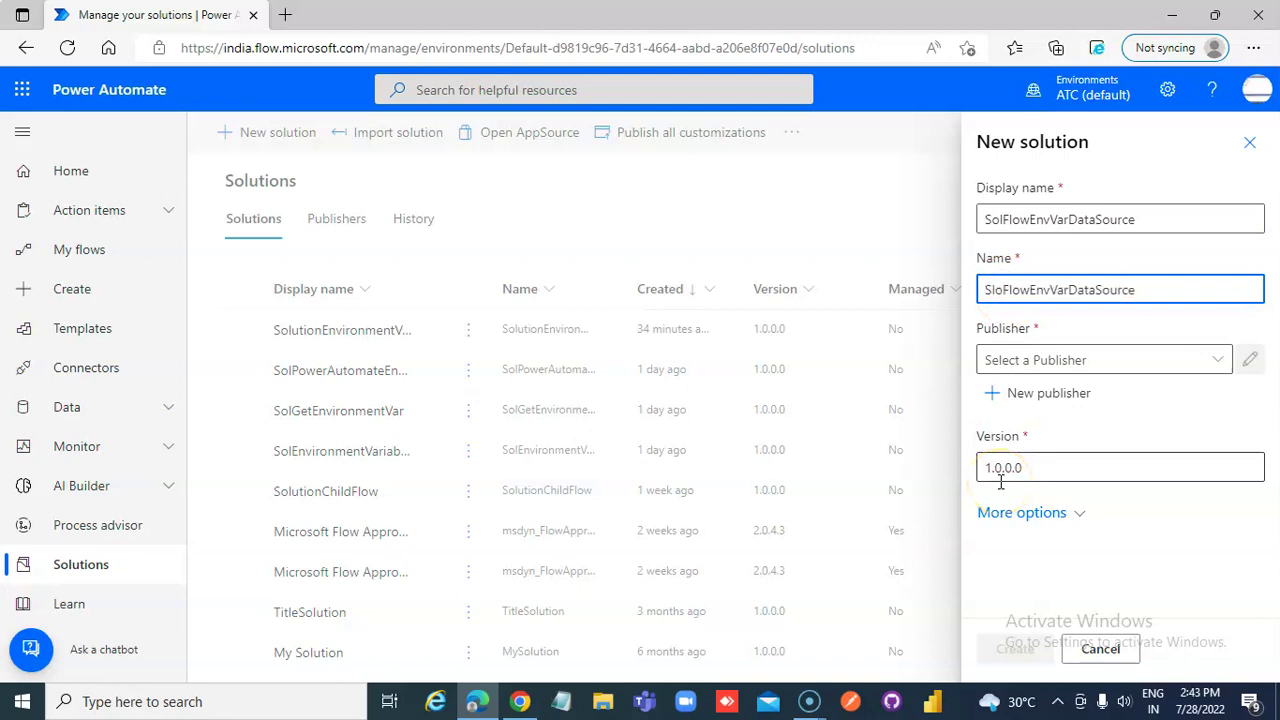
- Choose the Default Publisher and create the solution
{"action": "left_click", "coordinate": [1217, 360]}
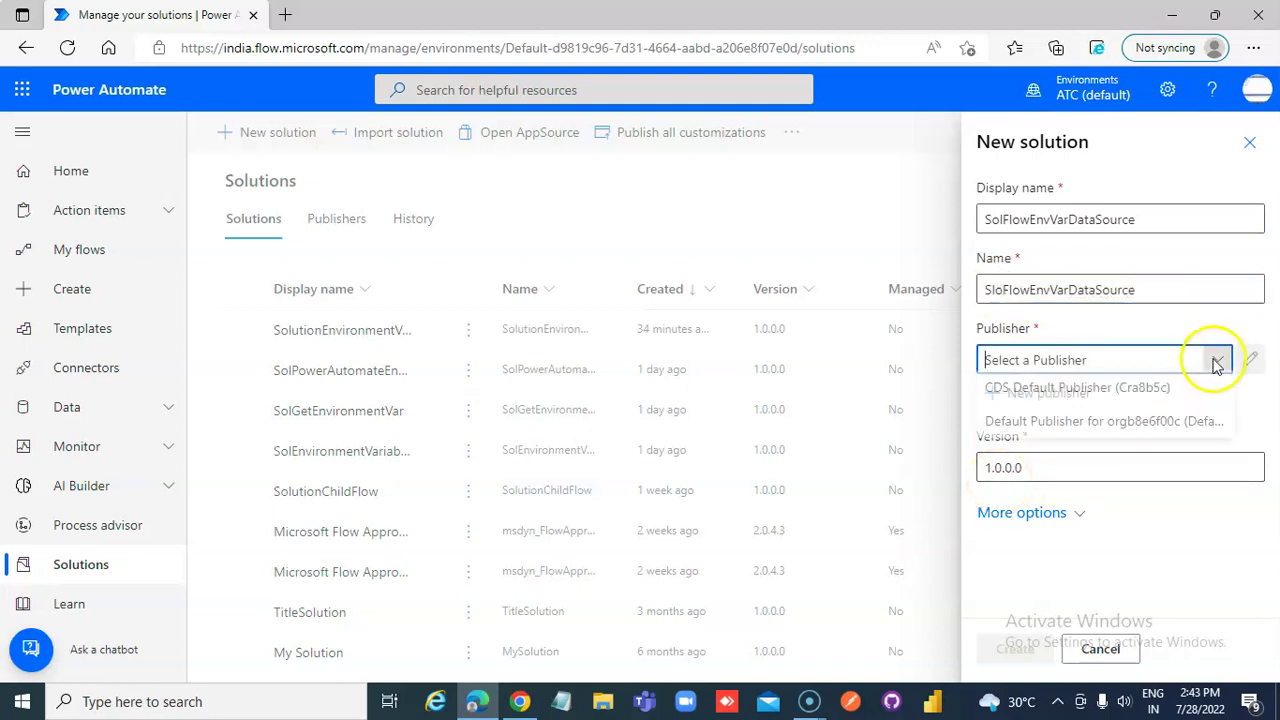
{"action": "left_click", "coordinate": [1025, 430]}
{"action": "left_click", "coordinate": [1010, 648]}
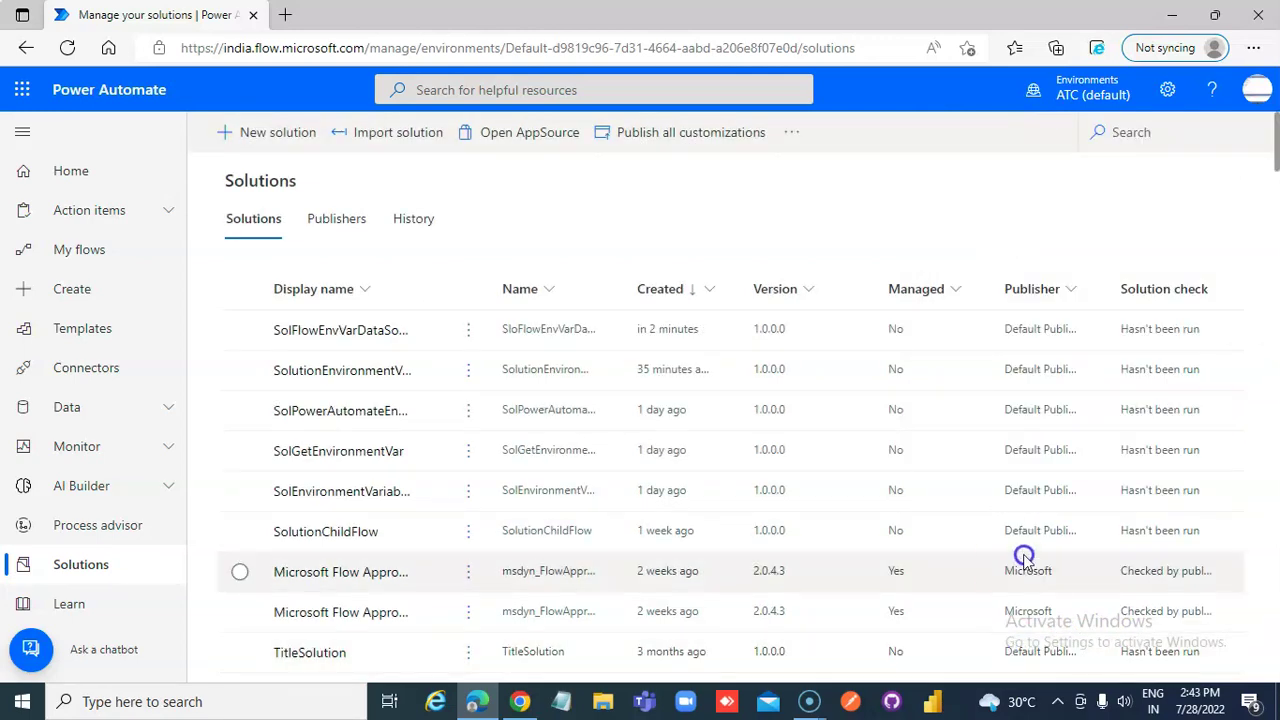
- Open the SolFlowEnvVarDataSource solution and show its New > More component types
{"action": "left_click", "coordinate": [314, 331]}
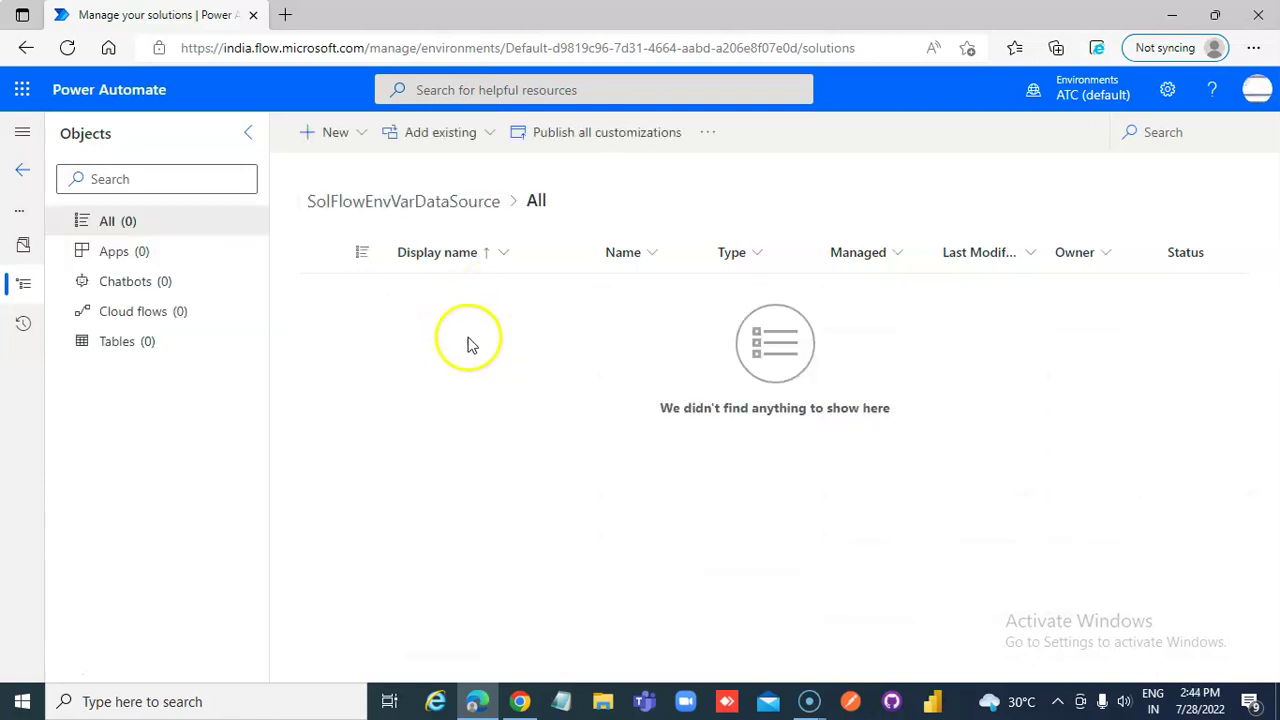
{"action": "left_click", "coordinate": [364, 141]}
{"action": "mouse_move", "coordinate": [334, 170]}
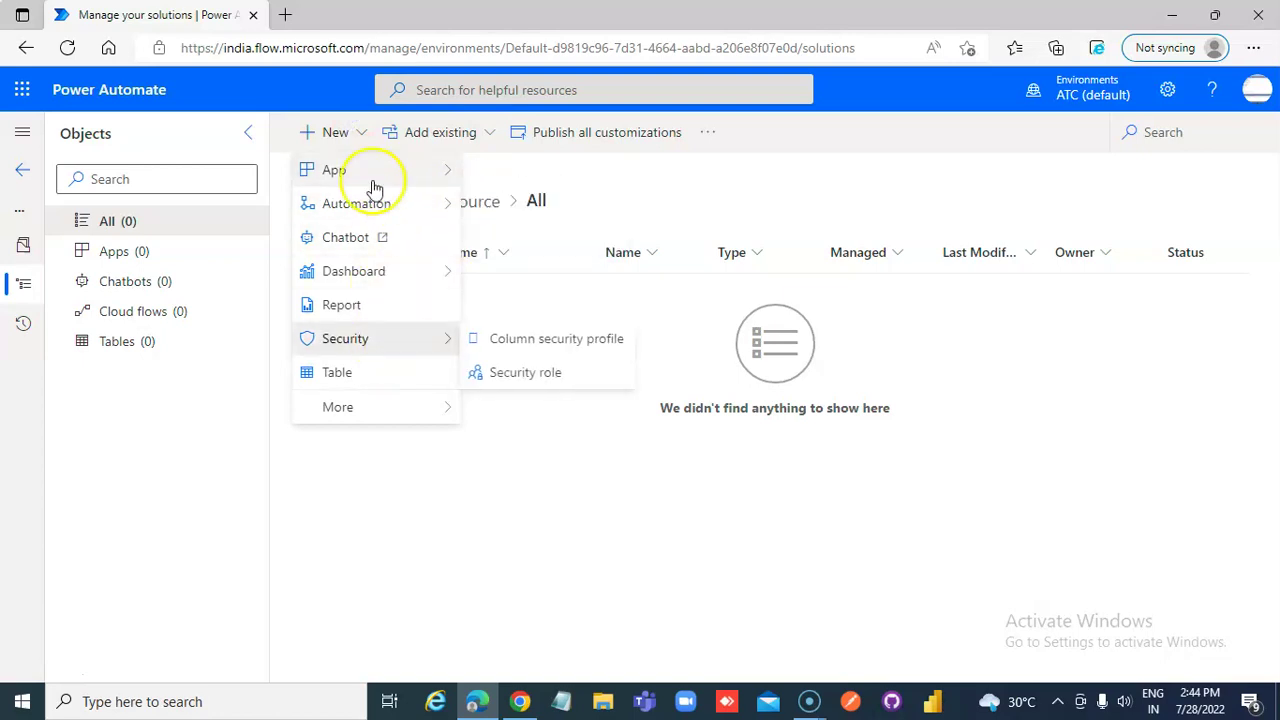
{"action": "mouse_move", "coordinate": [338, 407]}
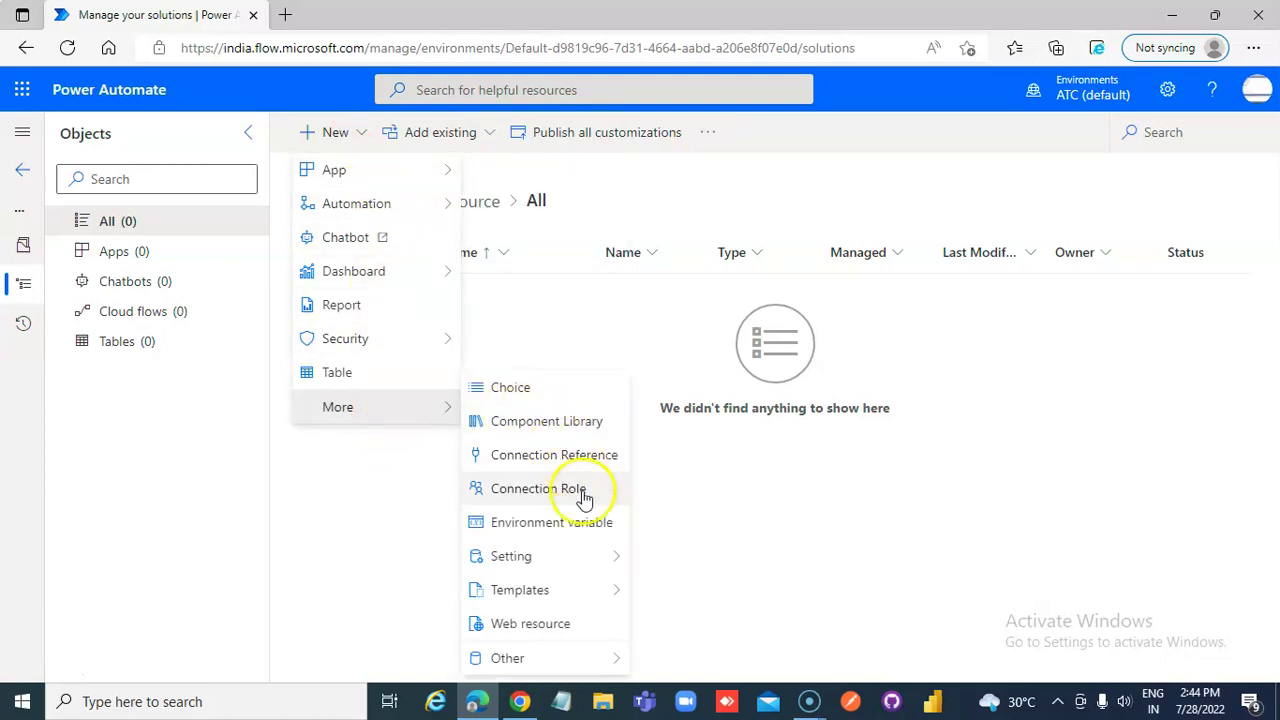
- Add an environment variable varFlowSiteName with description 'The Site Name'
{"action": "left_click", "coordinate": [575, 522]}
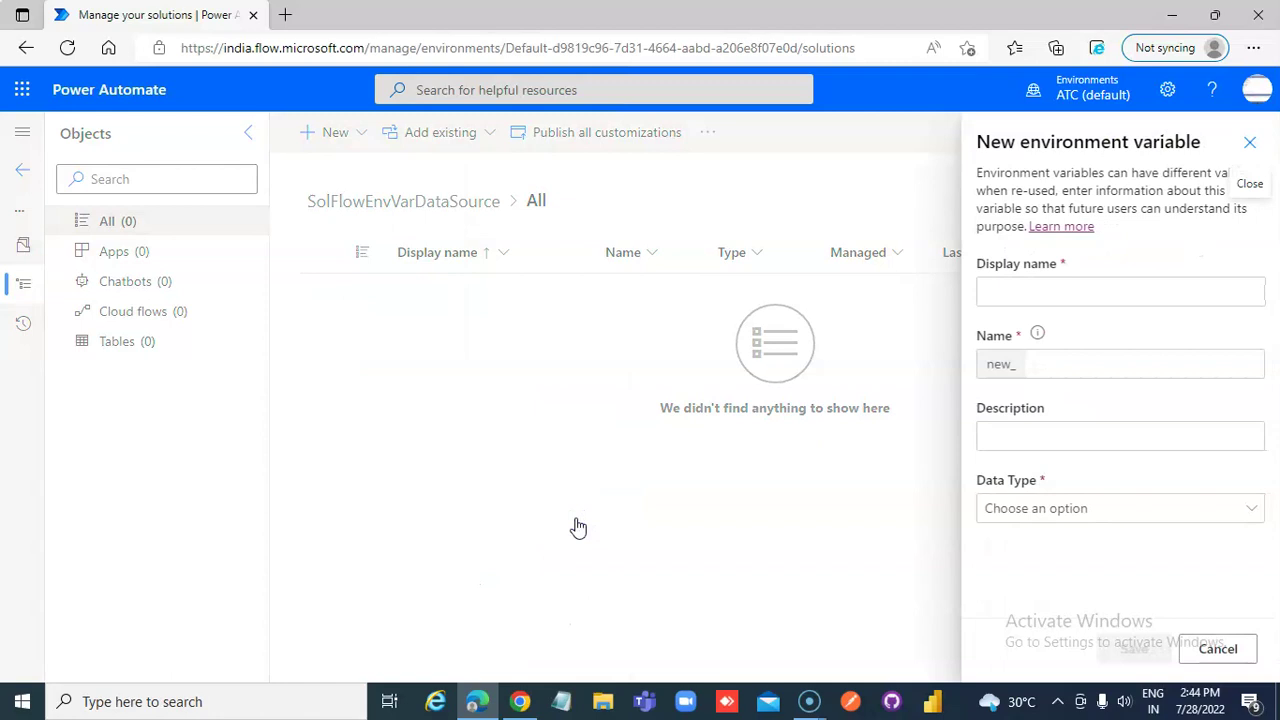
{"action": "left_click", "coordinate": [1086, 432]}
{"action": "left_click", "coordinate": [993, 293]}
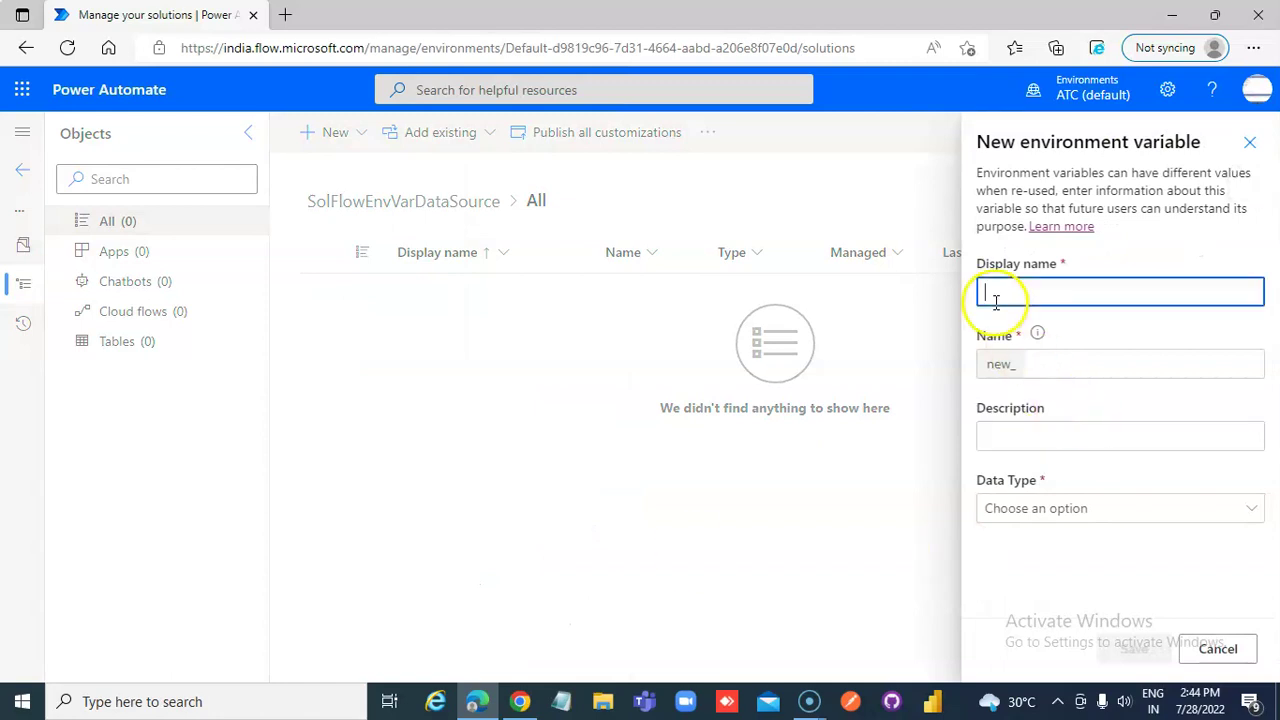
{"action": "type", "text": "var"}
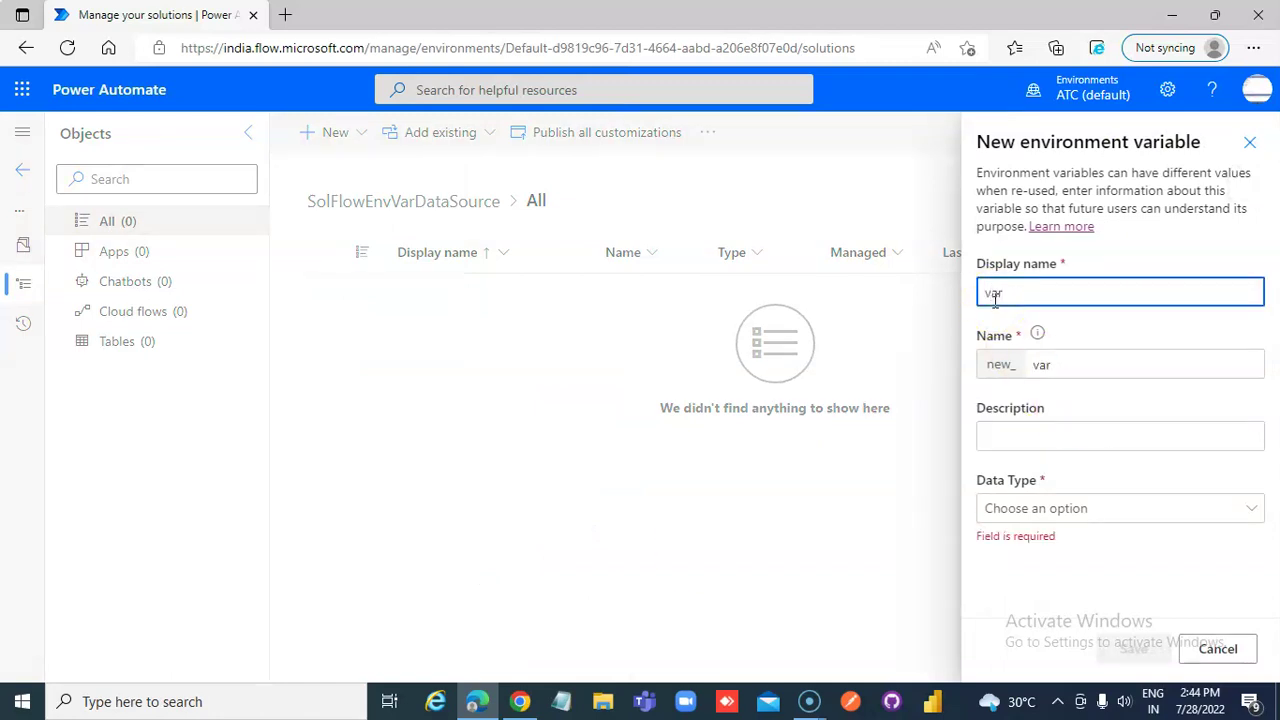
{"action": "type", "text": "Flo"}
{"action": "type", "text": "wSite"}
{"action": "type", "text": "Name"}
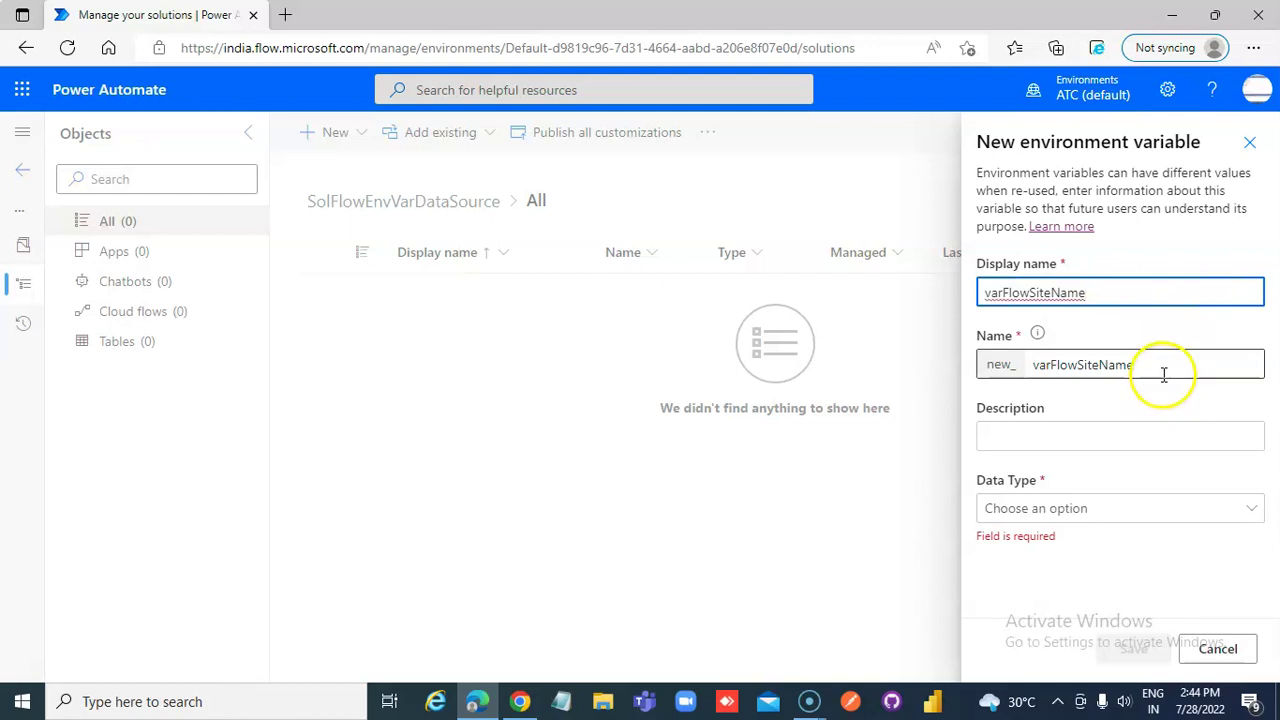
{"action": "left_click", "coordinate": [1097, 439]}
{"action": "type", "text": "The"}
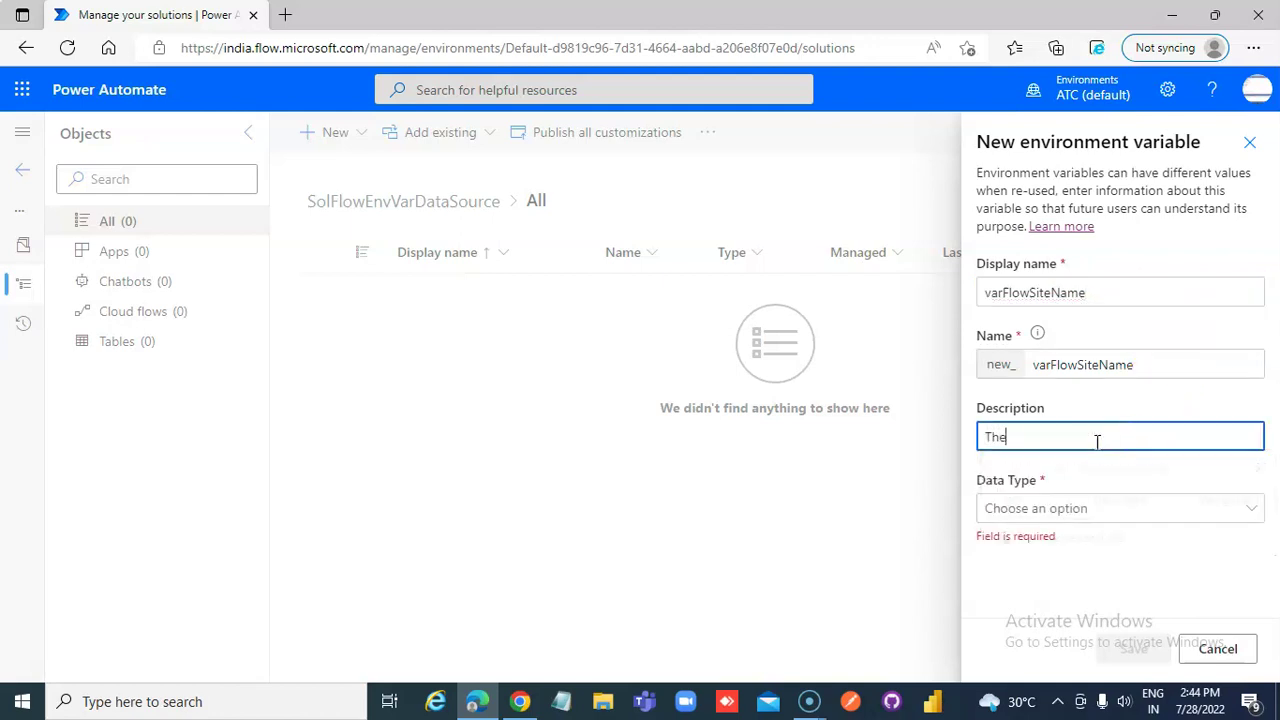
{"action": "type", "text": " Site Name"}
- Make varFlowSiteName a Data source variable with SharePoint connector and Site parameter type
{"action": "left_click", "coordinate": [1088, 512]}
{"action": "left_click", "coordinate": [1043, 442]}
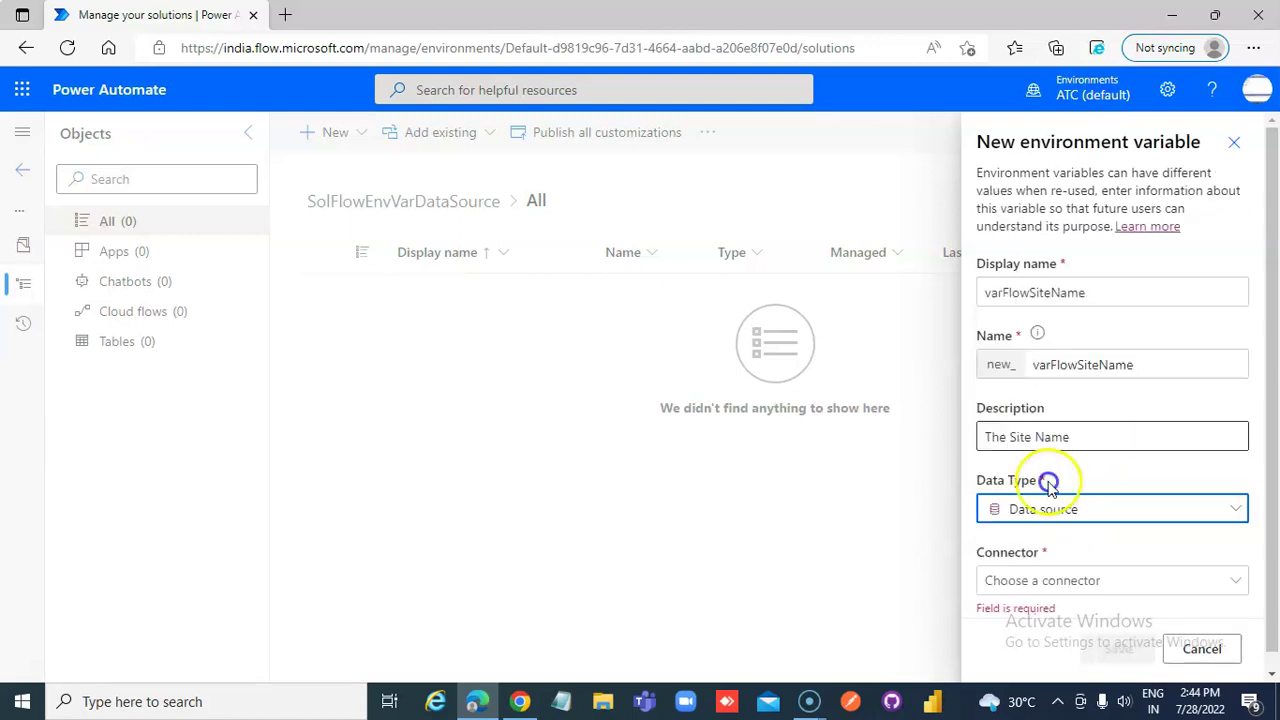
{"action": "left_click", "coordinate": [1117, 566]}
{"action": "left_click", "coordinate": [1046, 597]}
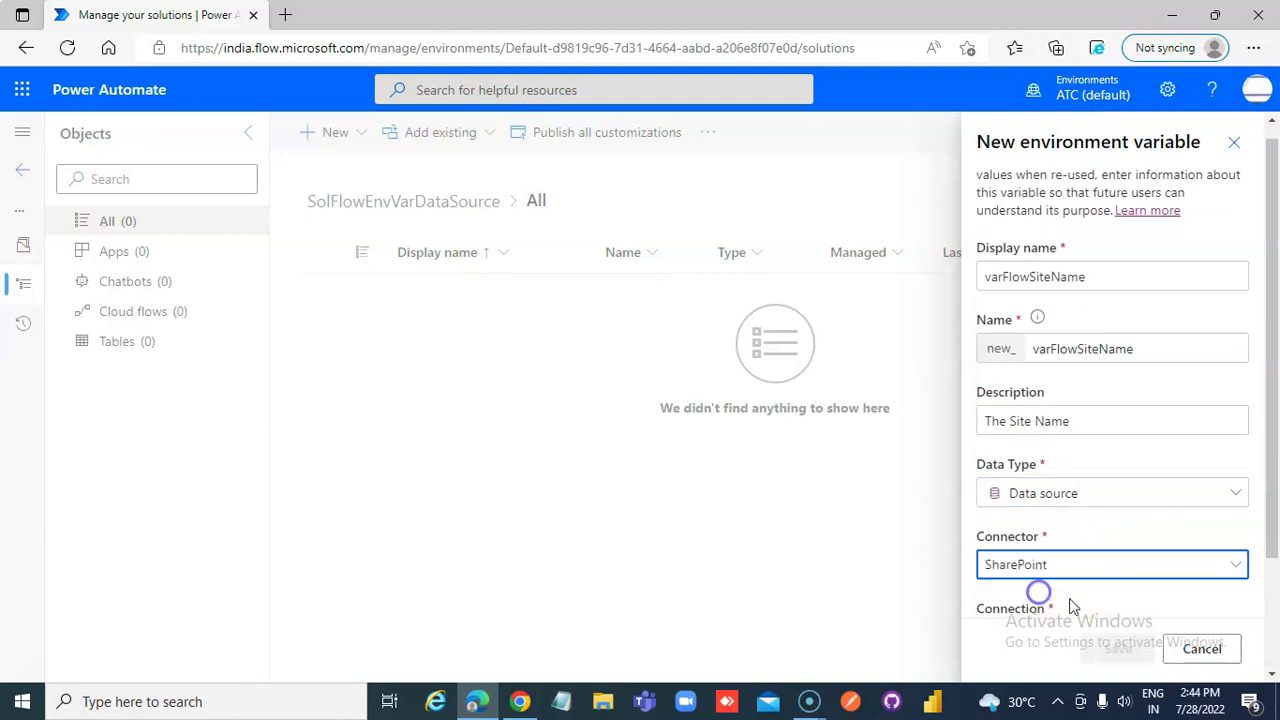
{"action": "left_click", "coordinate": [1105, 568]}
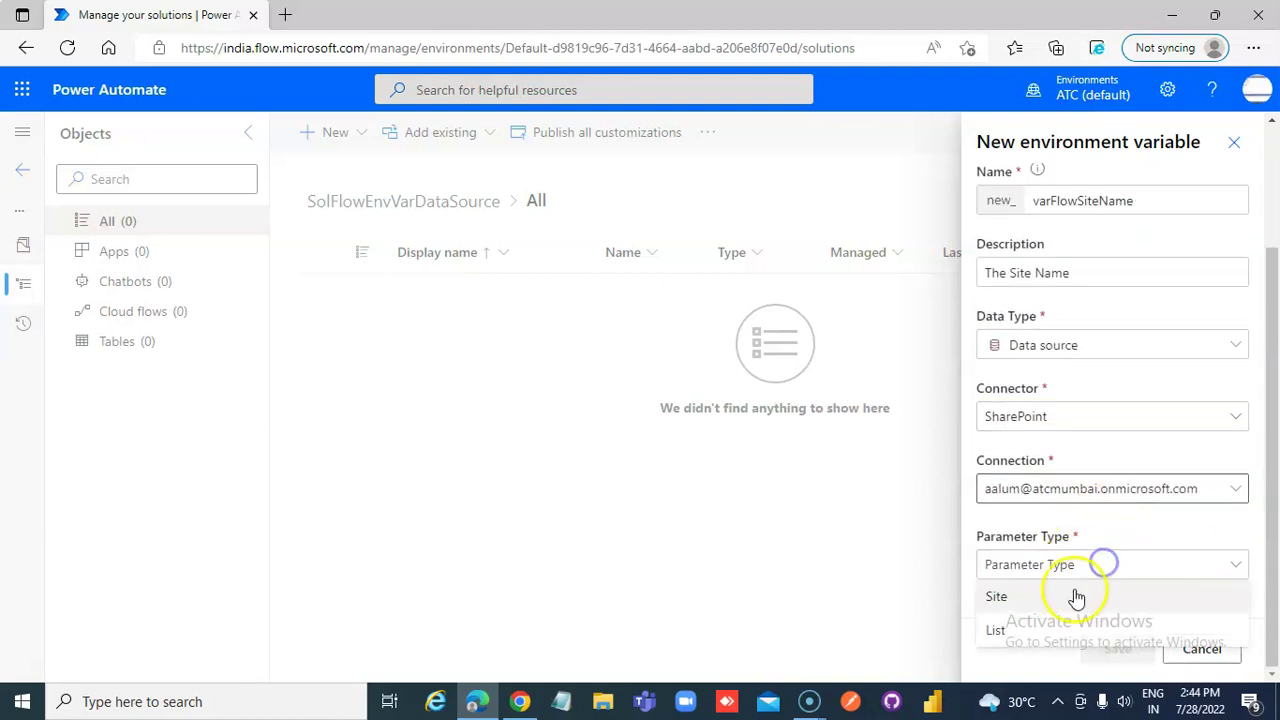
{"action": "left_click", "coordinate": [1000, 602]}
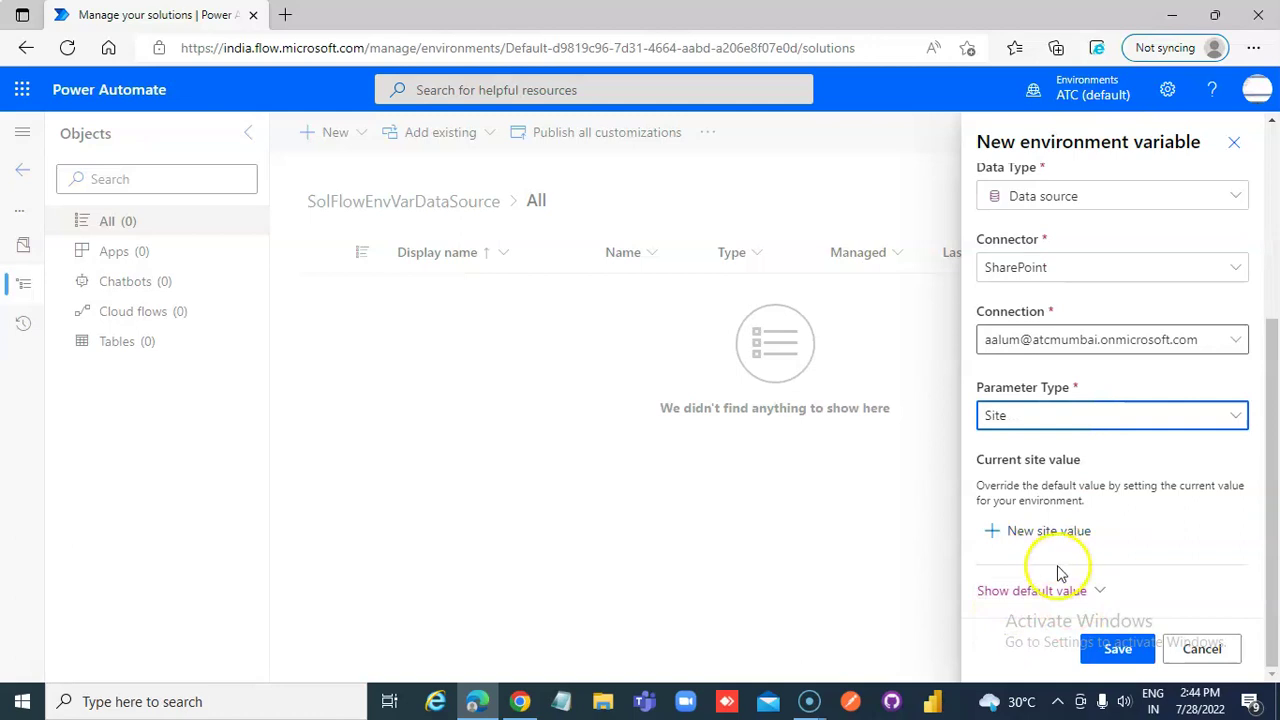
- Set current and default values to Communication site and save the variable
{"action": "left_click", "coordinate": [1055, 533]}
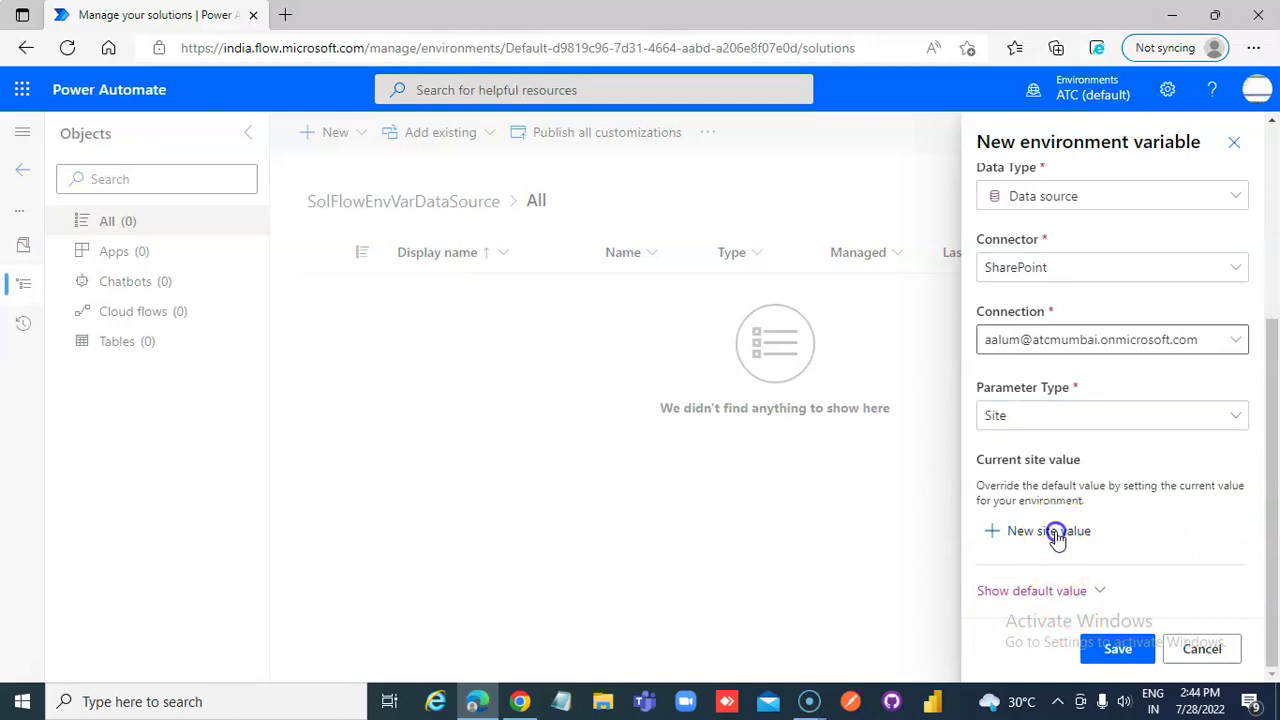
{"action": "left_click", "coordinate": [1043, 572]}
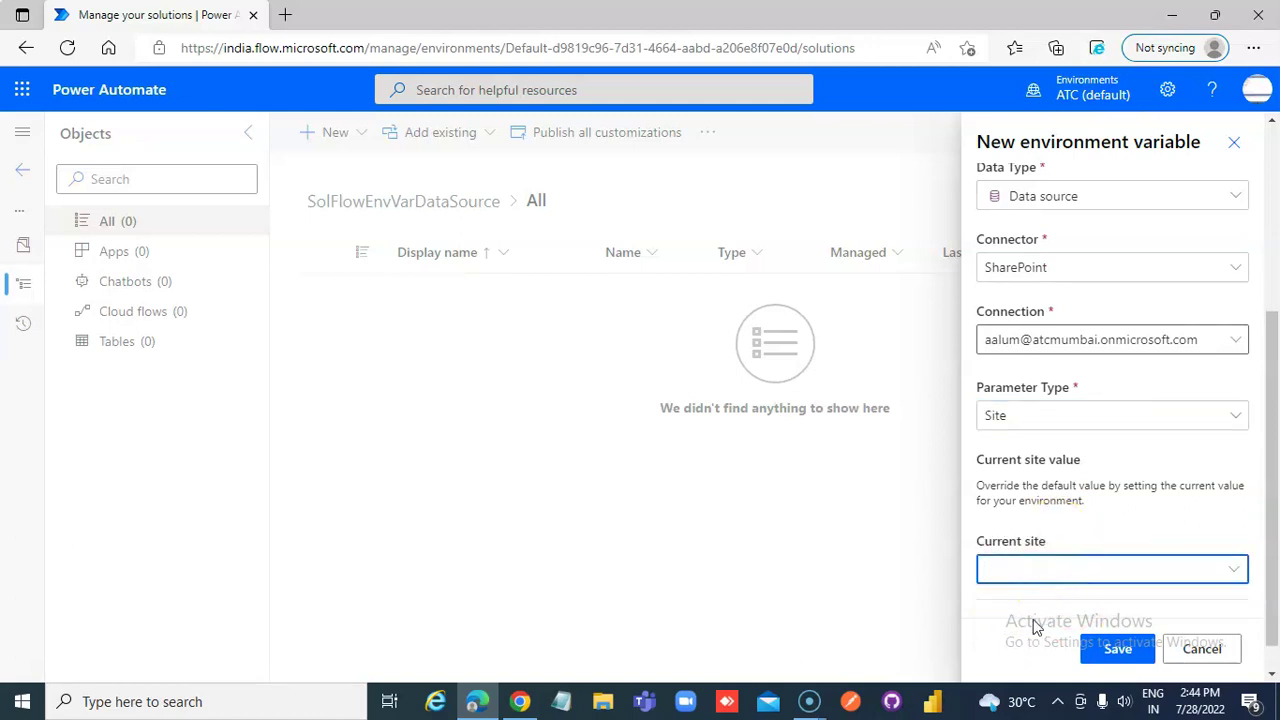
{"action": "scroll", "coordinate": [1035, 625], "scroll_direction": "down", "scroll_amount": 1}
{"action": "left_click", "coordinate": [1234, 534]}
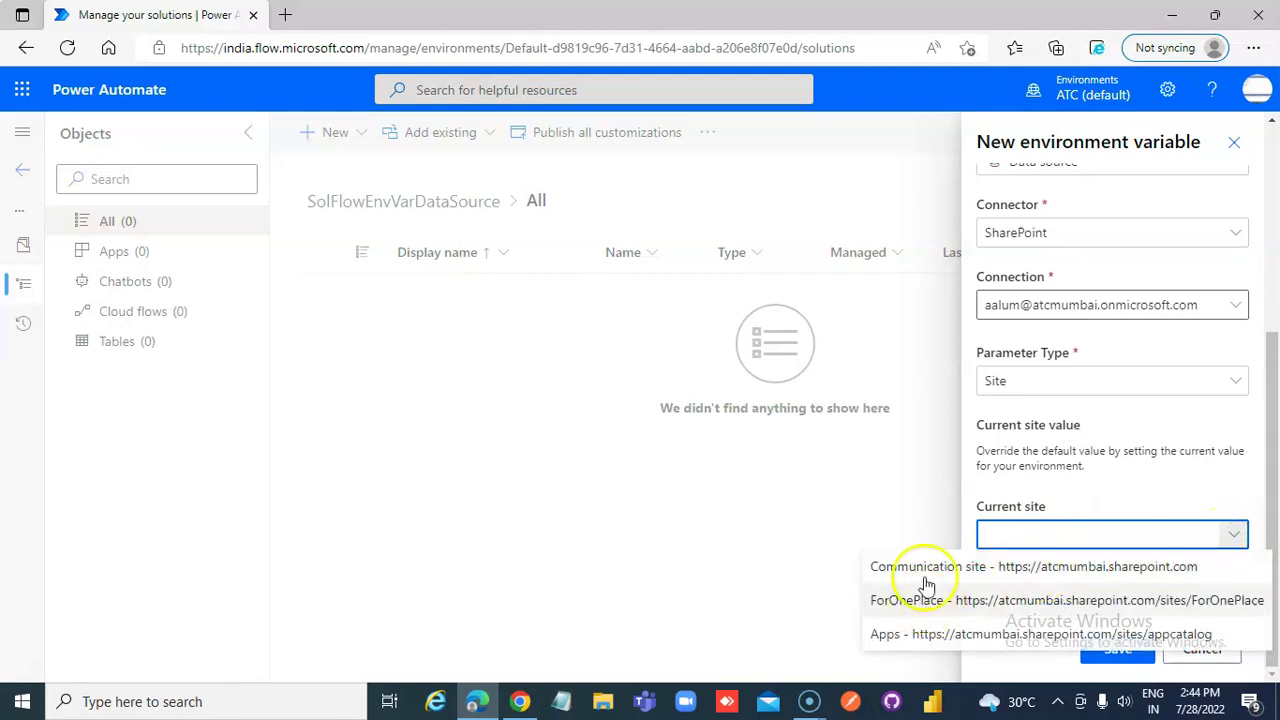
{"action": "left_click", "coordinate": [927, 583]}
{"action": "left_click", "coordinate": [1121, 649]}
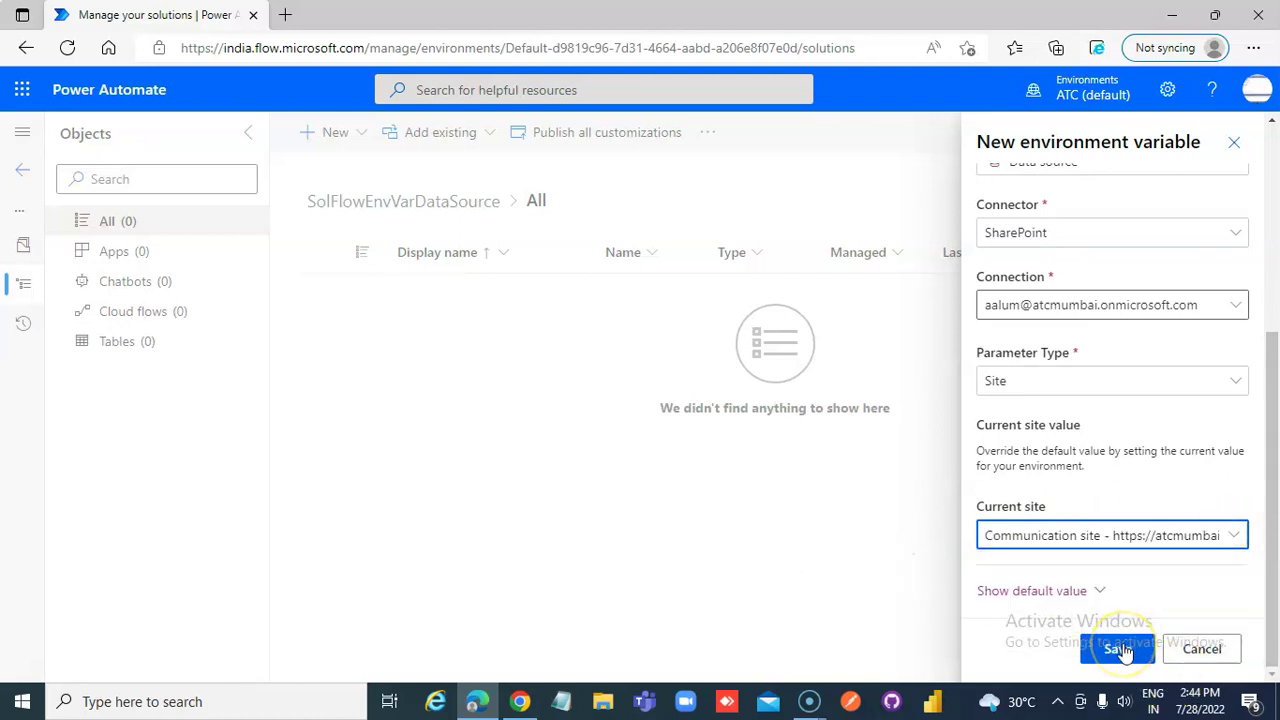
{"action": "left_click", "coordinate": [1066, 590]}
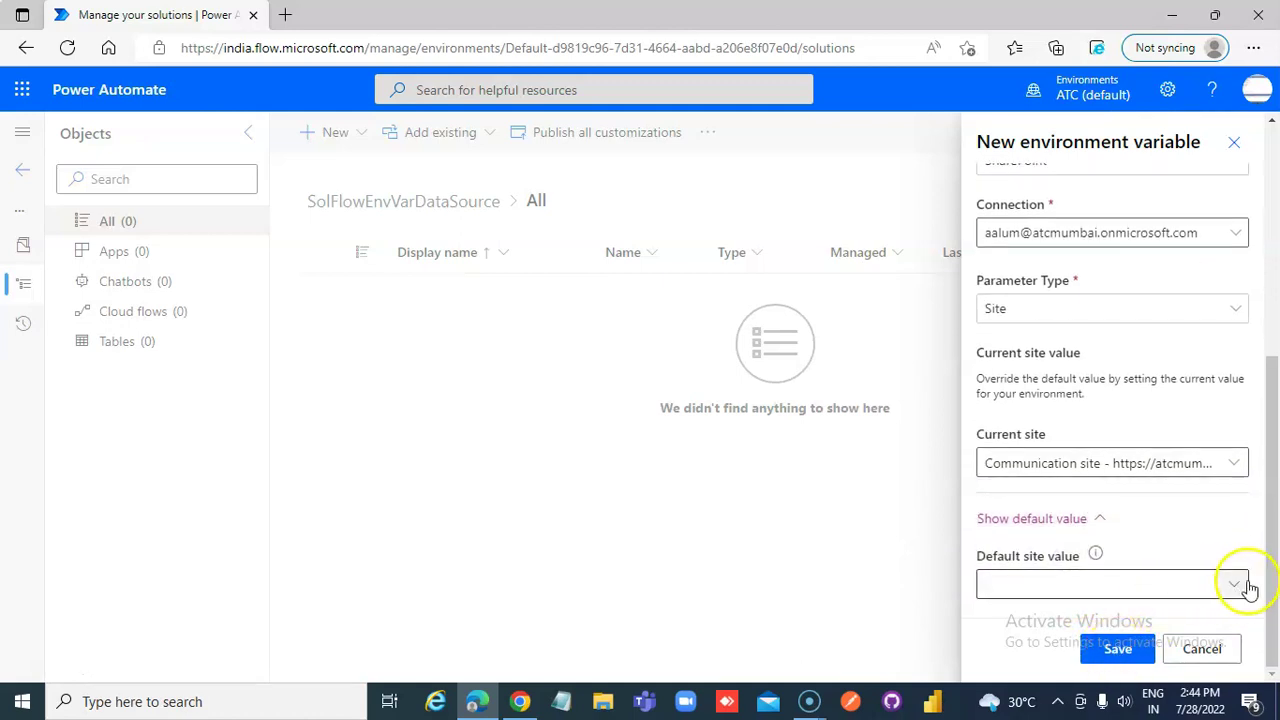
{"action": "left_click", "coordinate": [1236, 588]}
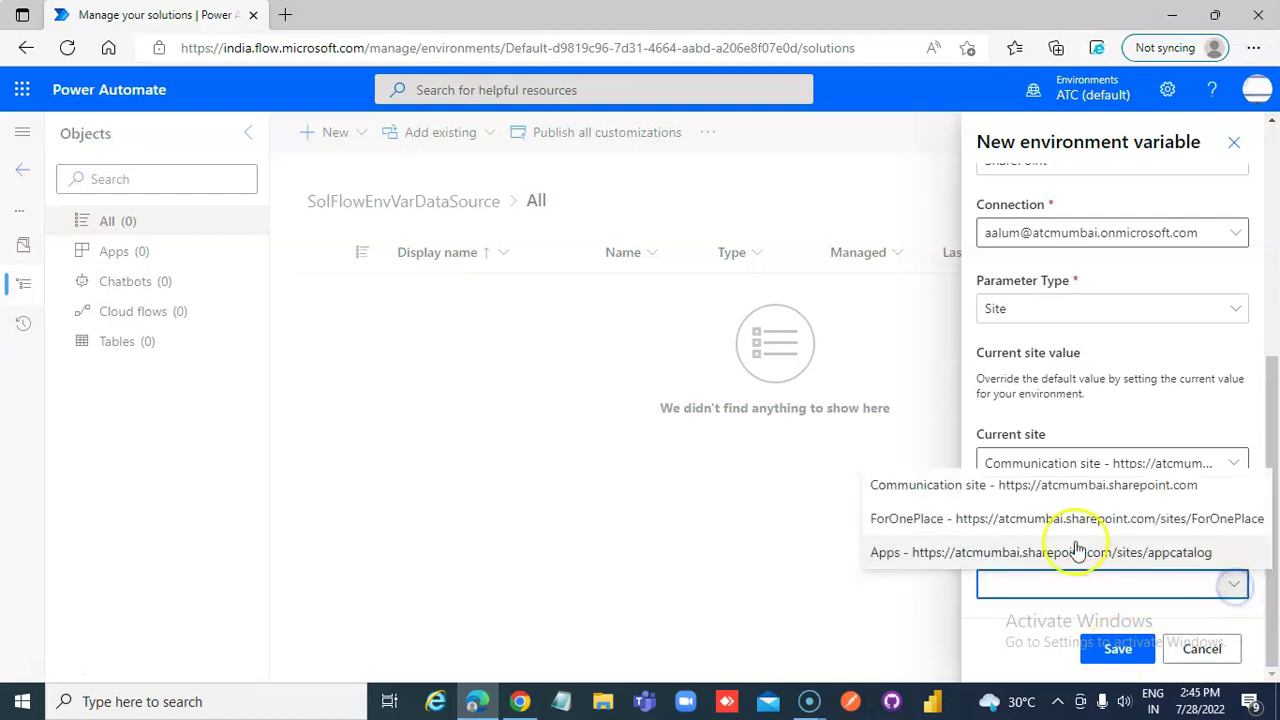
{"action": "left_click", "coordinate": [1000, 488]}
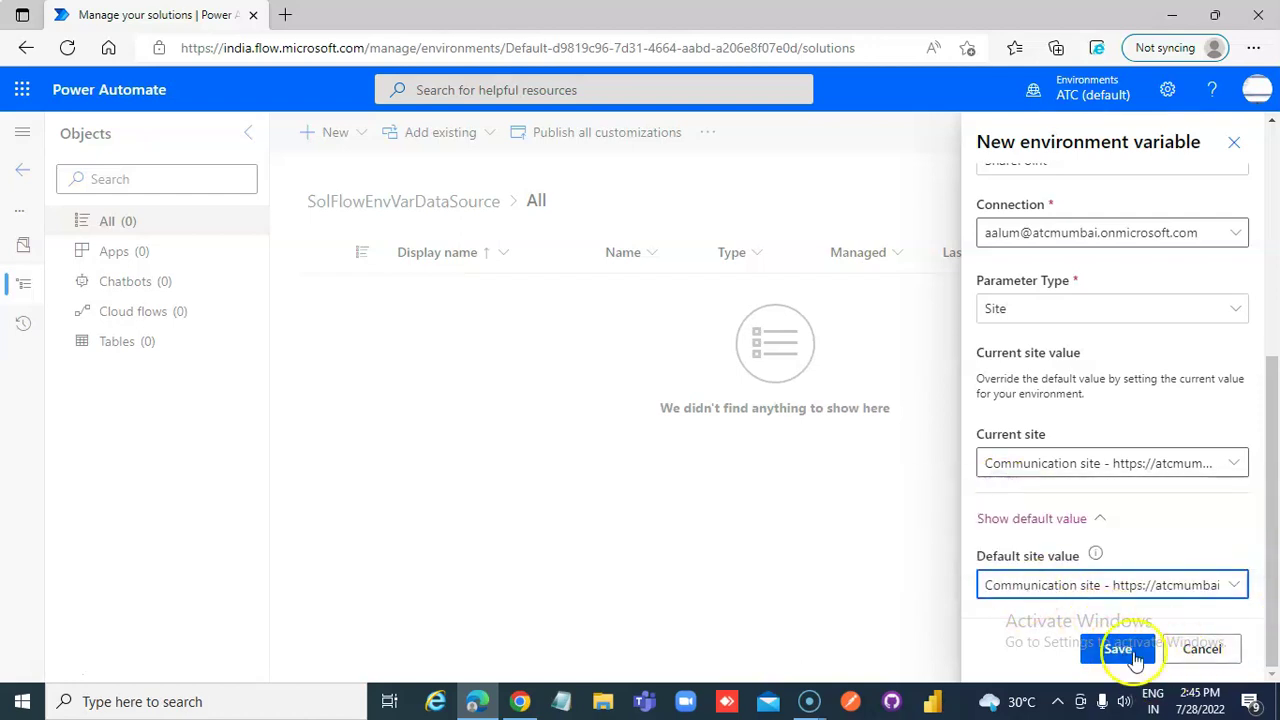
{"action": "left_click", "coordinate": [1118, 648]}
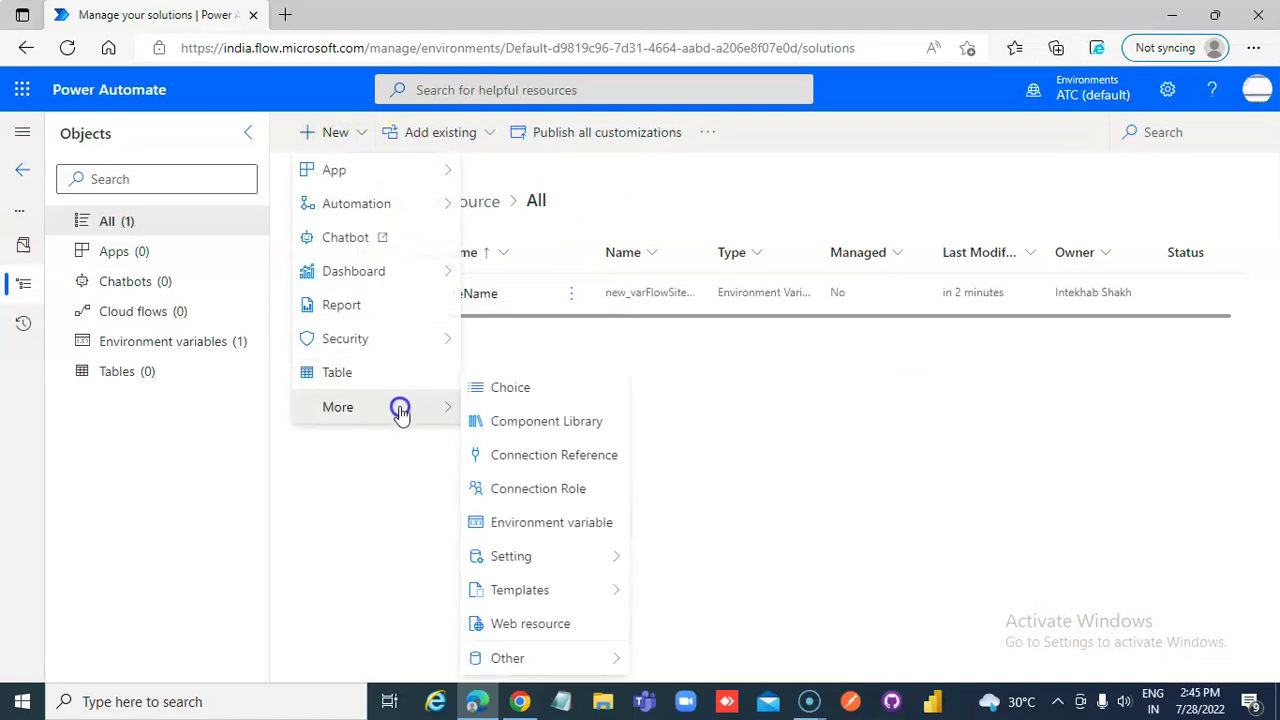
- Add a second environment variable varFlowList with description 'The Flow List'
{"action": "left_click", "coordinate": [537, 524]}
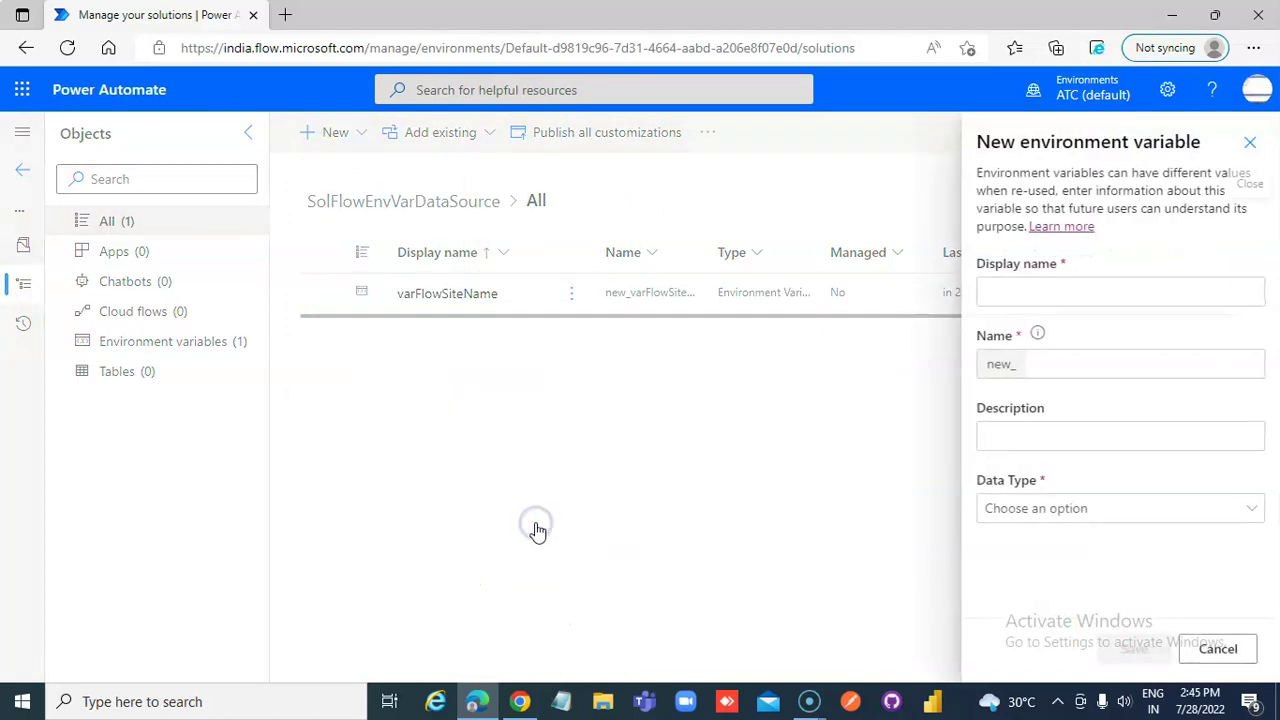
{"action": "left_click", "coordinate": [1020, 293]}
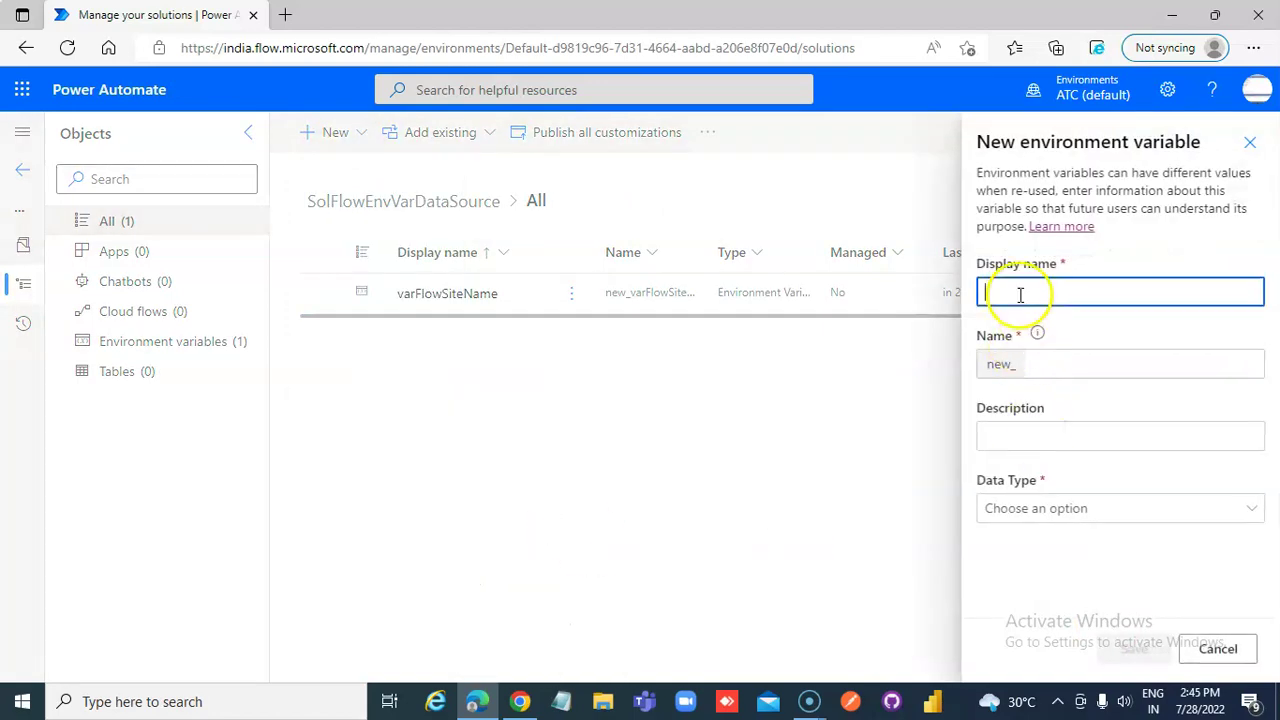
{"action": "type", "text": "varFLow"}
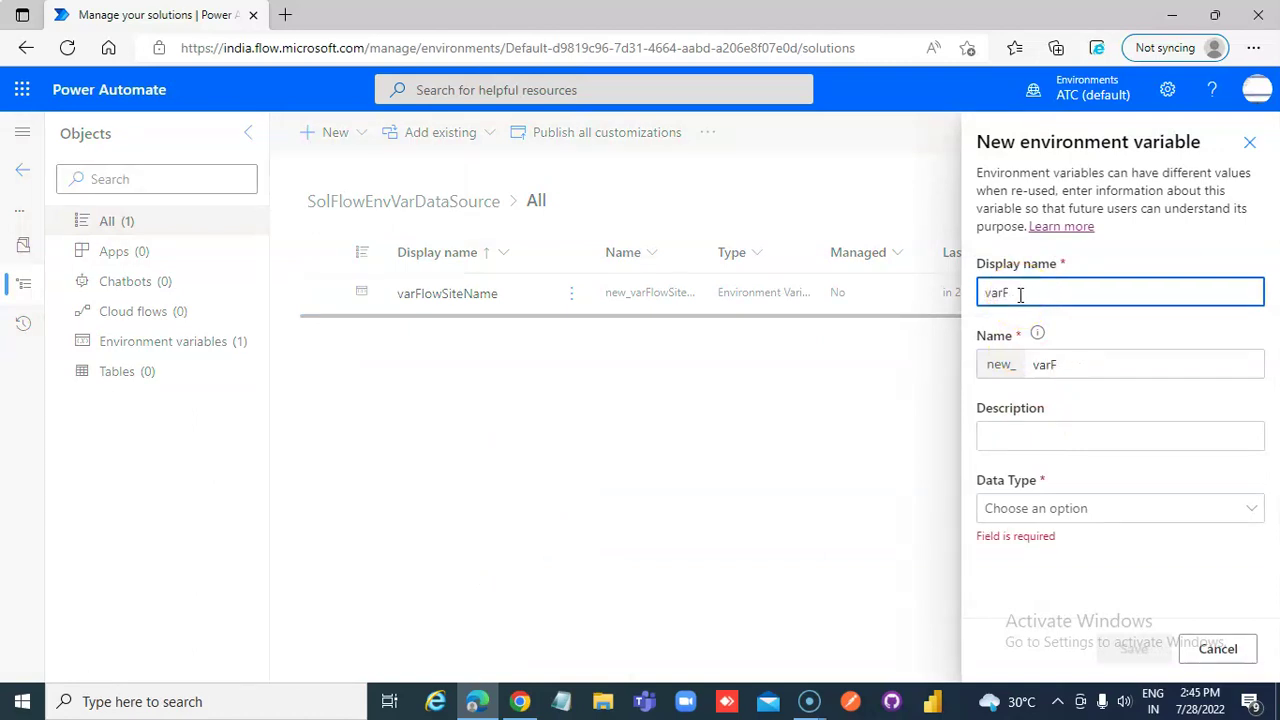
{"action": "type", "text": "lowList"}
{"action": "left_click", "coordinate": [1041, 441]}
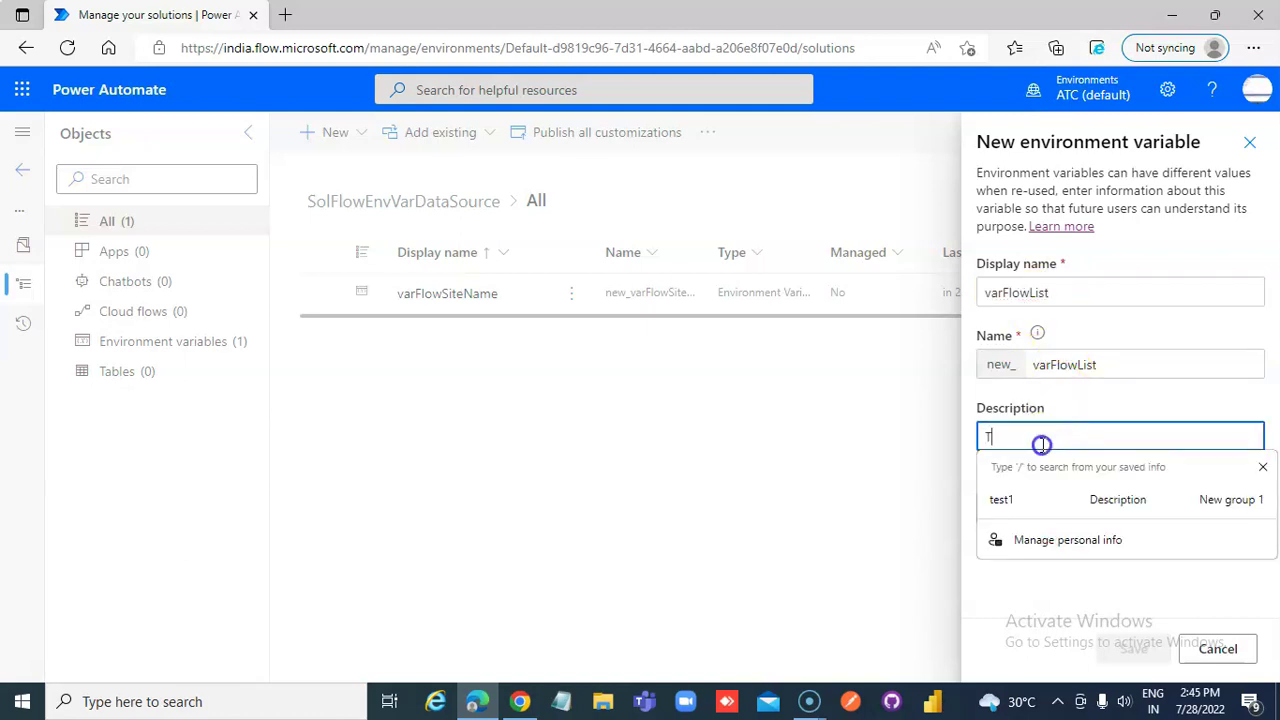
{"action": "type", "text": "he Flow List"}
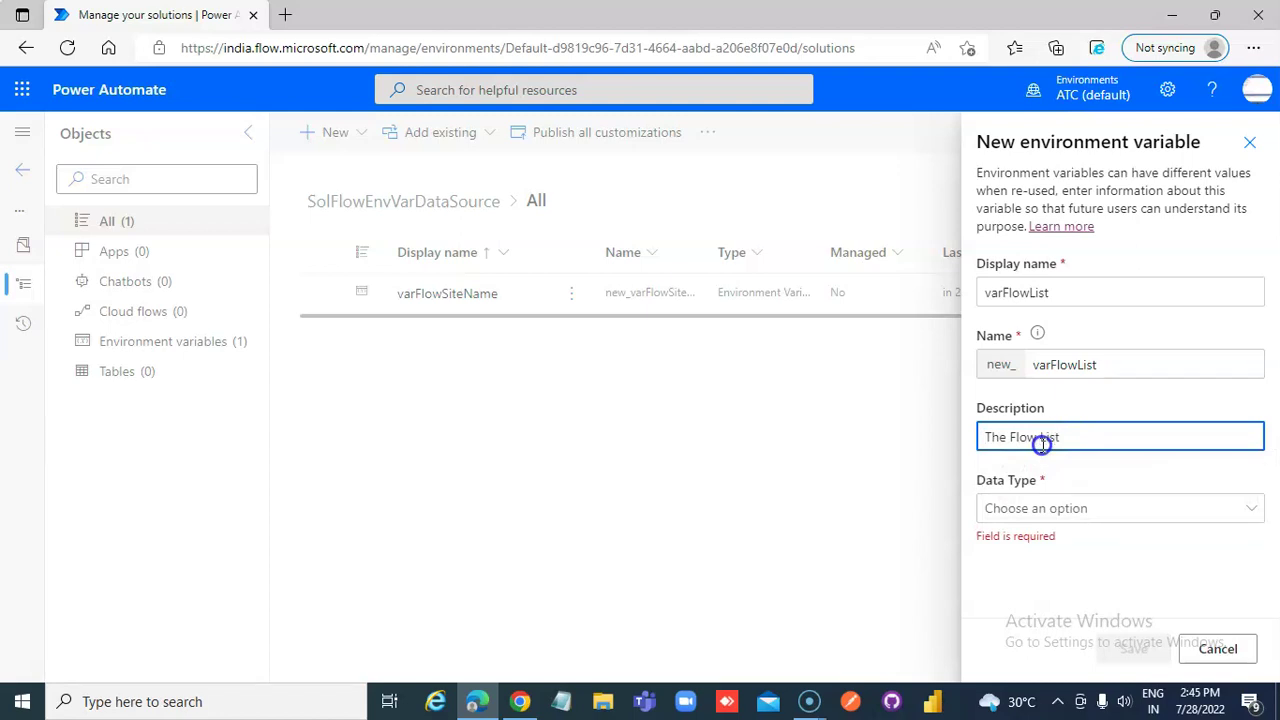
- Make varFlowList a SharePoint List data source based on the varFlowSiteName site
{"action": "left_click", "coordinate": [1040, 510]}
{"action": "left_click", "coordinate": [1000, 442]}
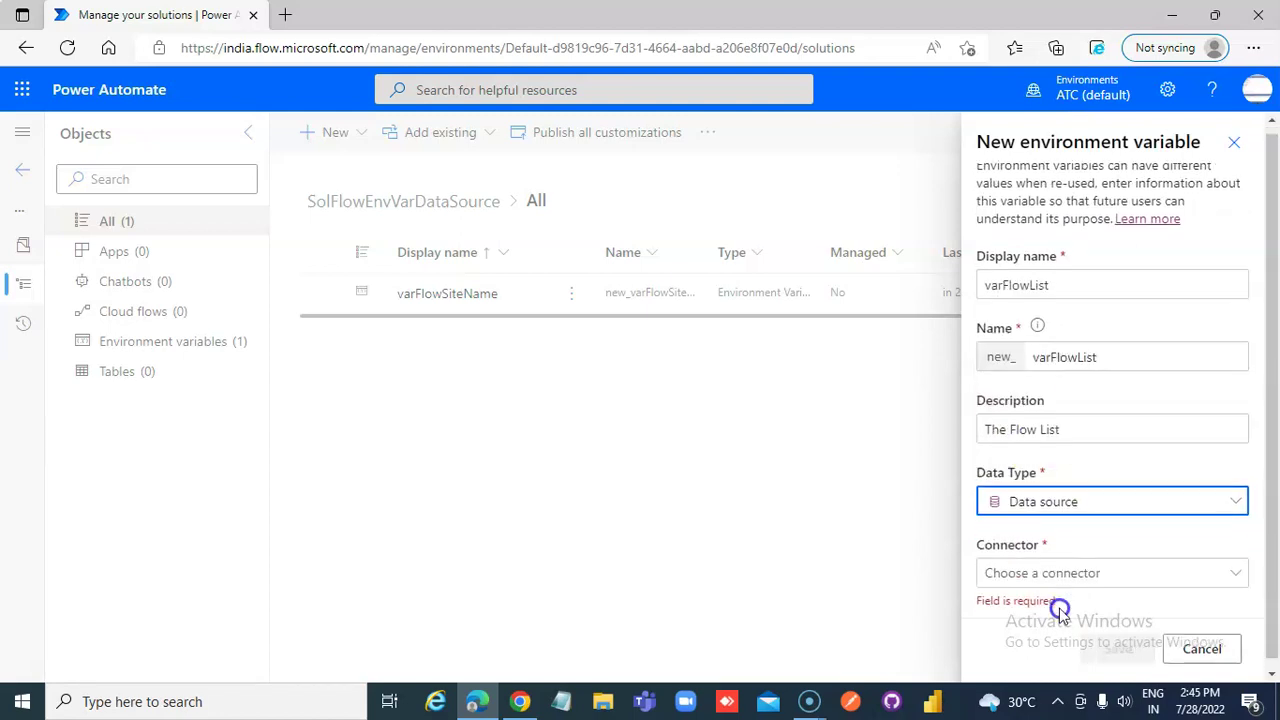
{"action": "left_click", "coordinate": [1071, 562]}
{"action": "left_click", "coordinate": [1026, 594]}
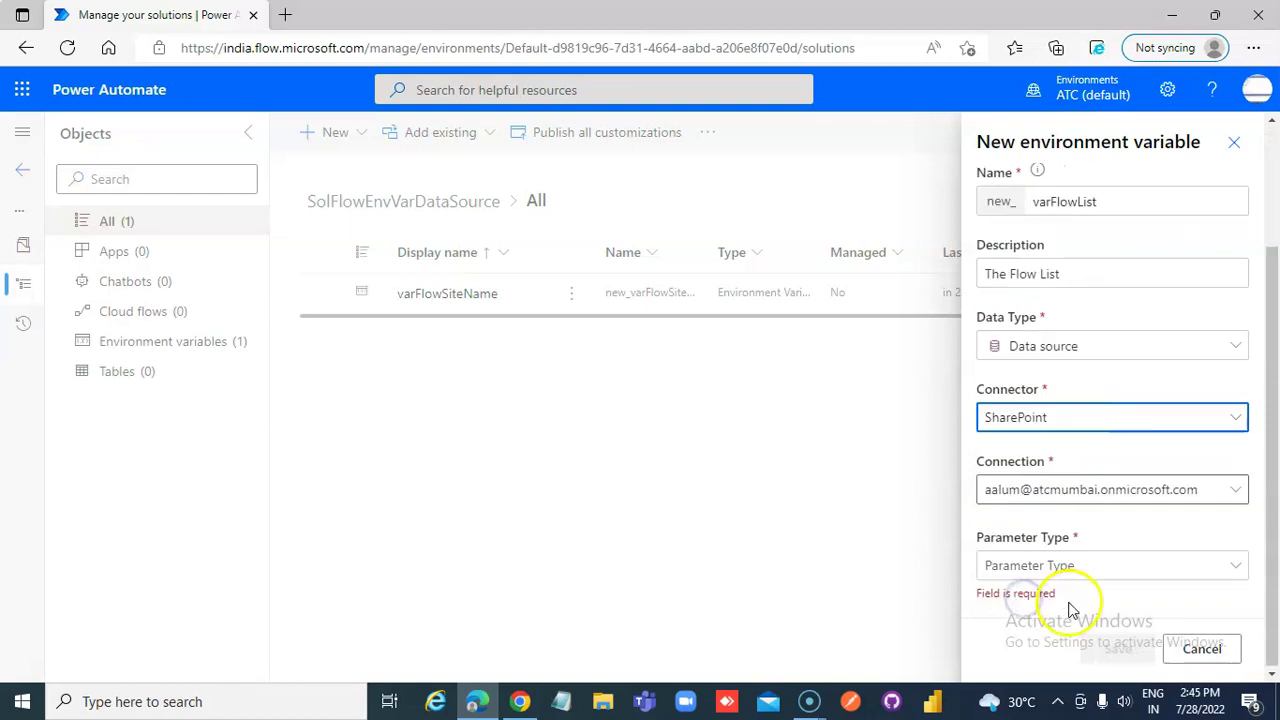
{"action": "left_click", "coordinate": [1068, 566]}
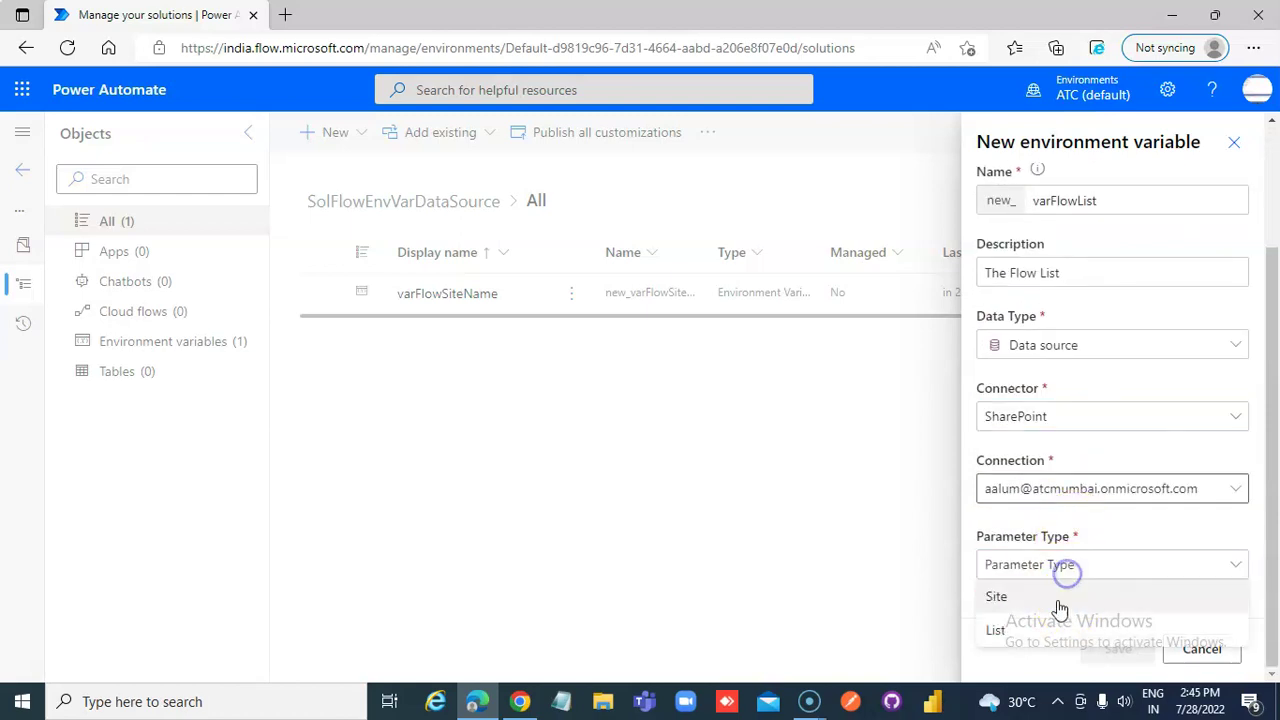
{"action": "left_click", "coordinate": [997, 630]}
{"action": "left_click", "coordinate": [1054, 566]}
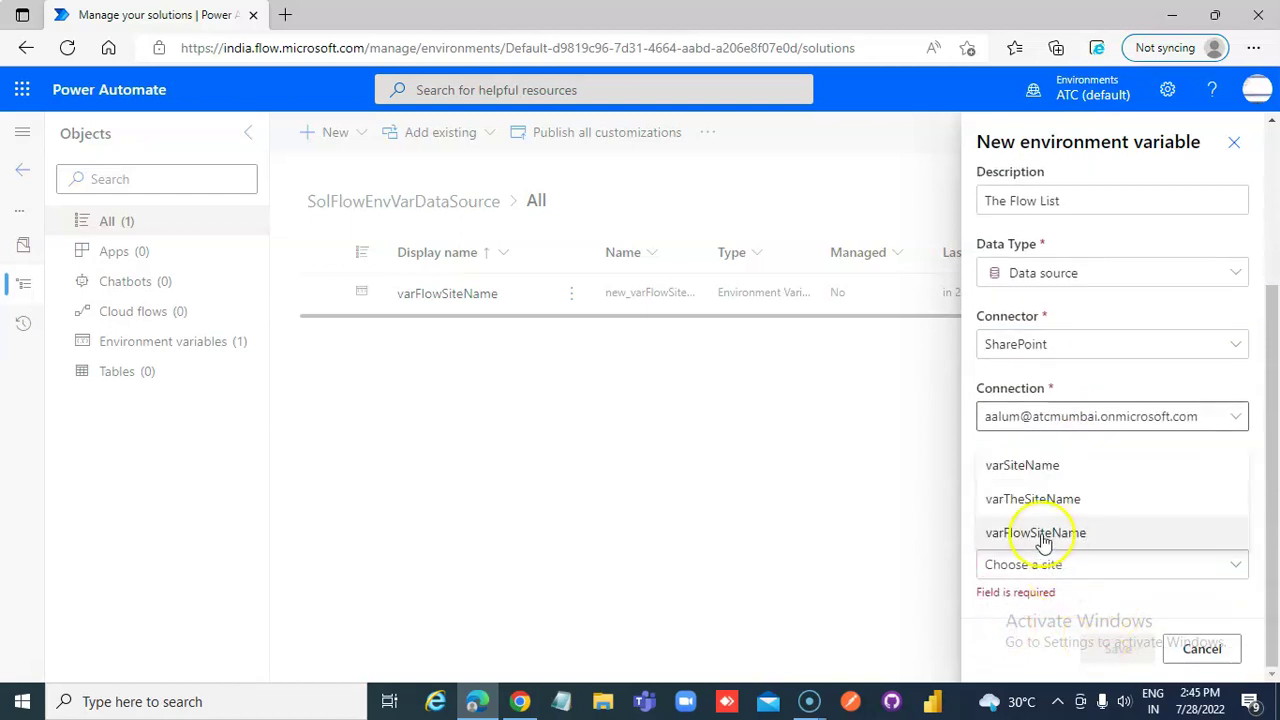
{"action": "left_click", "coordinate": [1075, 535]}
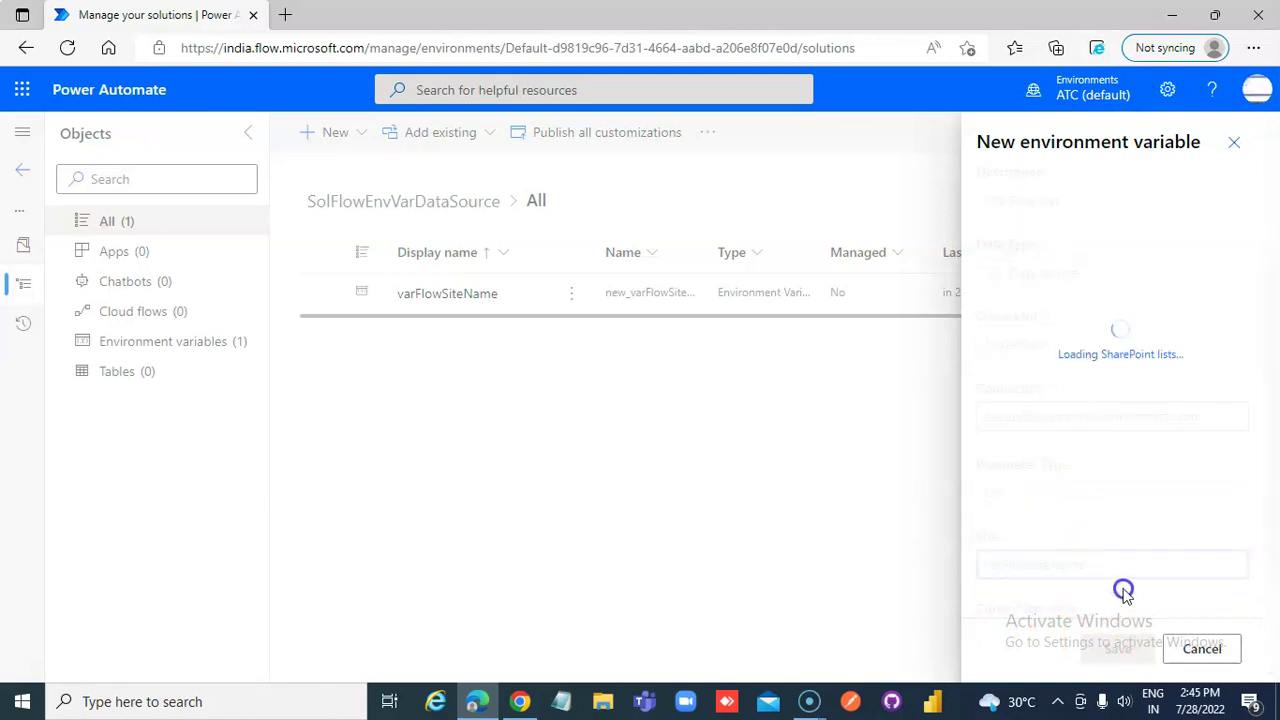
- Set current and default lists to Employees and save the variable
{"action": "scroll", "coordinate": [1123, 585], "scroll_direction": "down", "scroll_amount": 2}
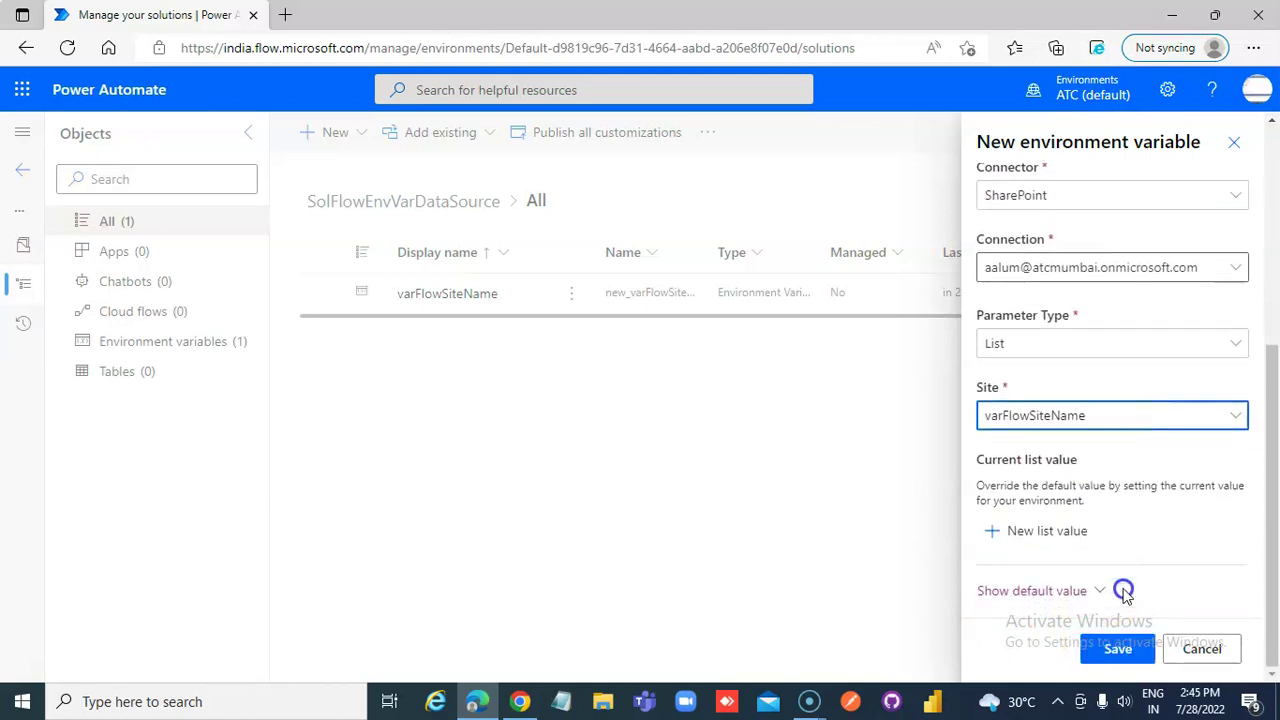
{"action": "left_click", "coordinate": [1069, 540]}
{"action": "left_click", "coordinate": [1231, 534]}
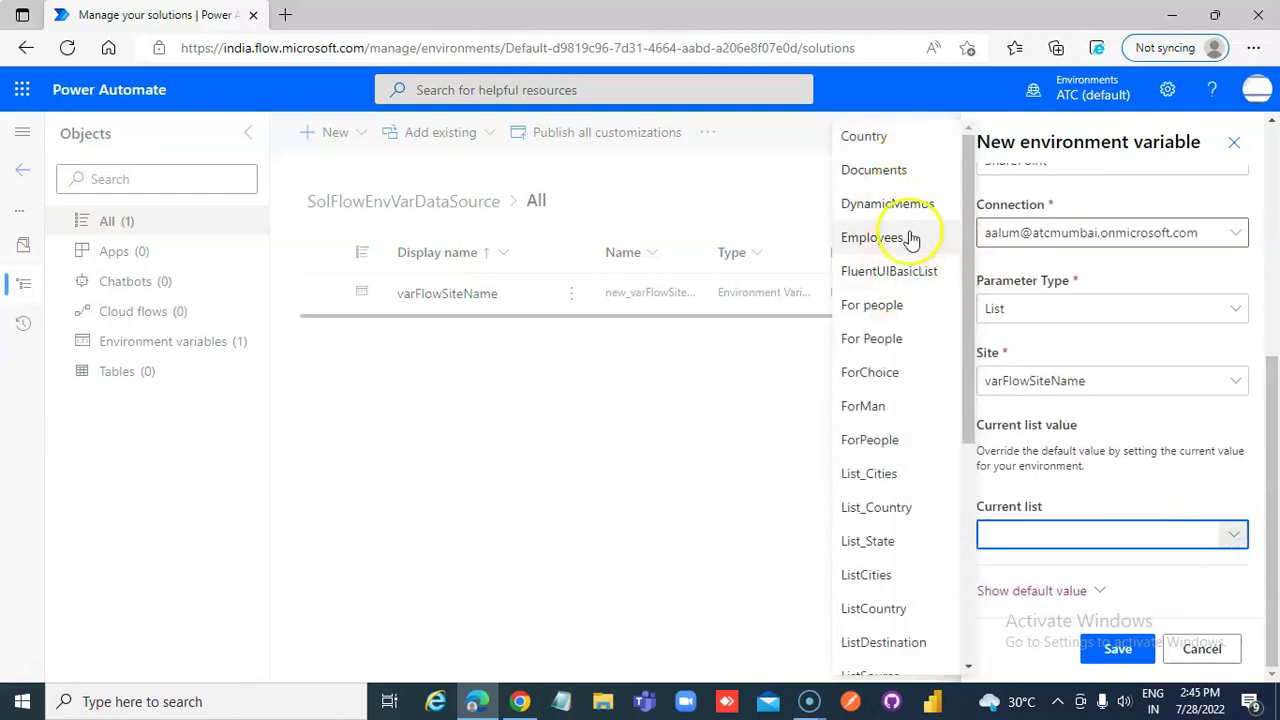
{"action": "left_click", "coordinate": [902, 240]}
{"action": "left_click", "coordinate": [1050, 590]}
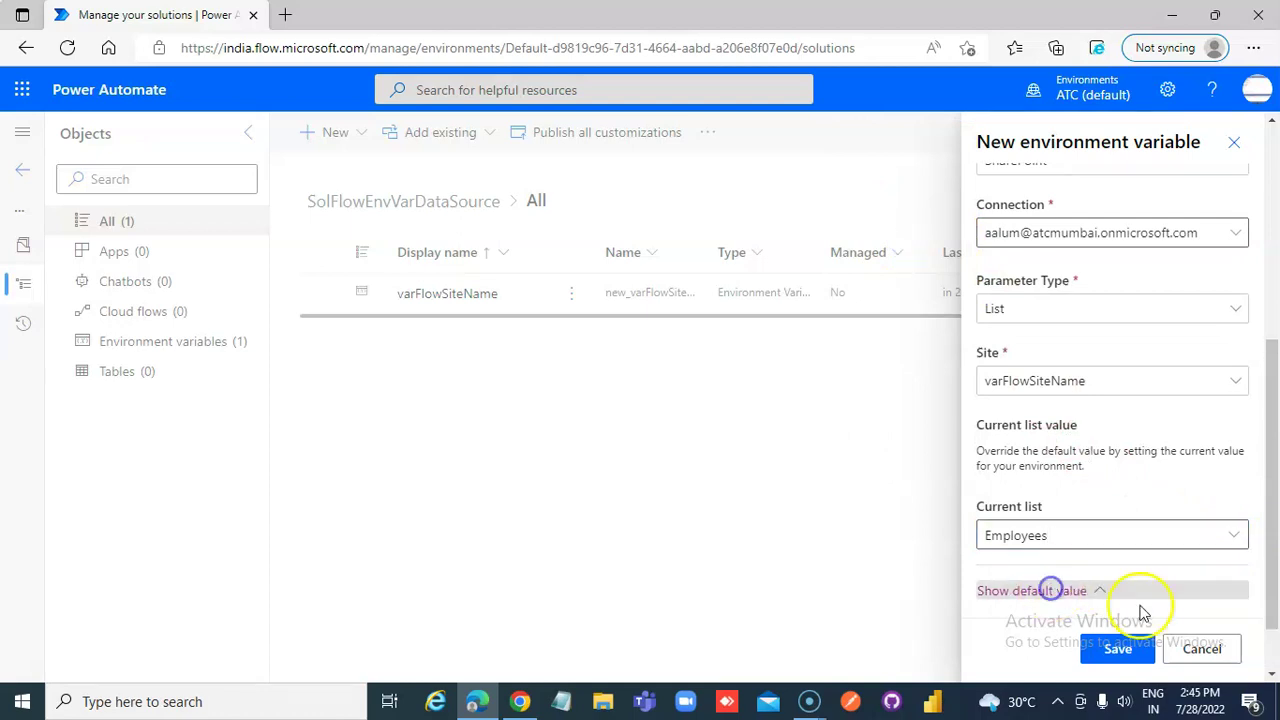
{"action": "left_click", "coordinate": [1141, 585]}
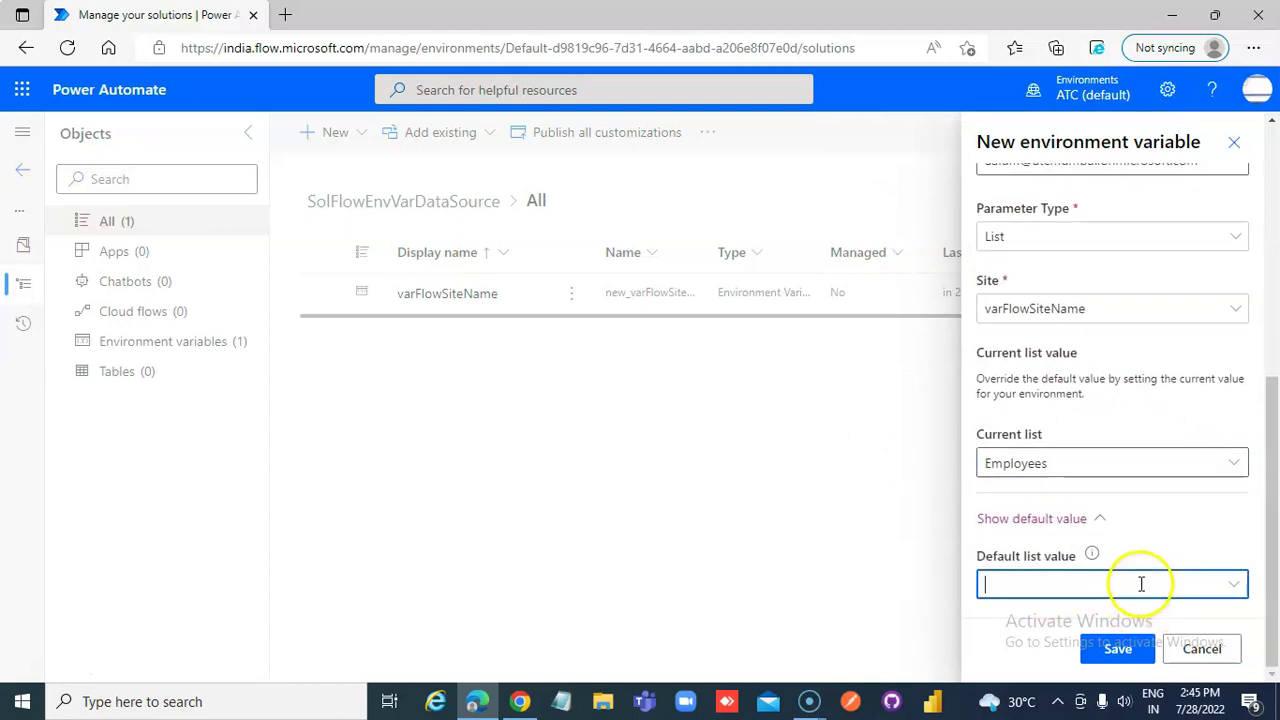
{"action": "left_click", "coordinate": [1233, 584]}
{"action": "left_click", "coordinate": [899, 240]}
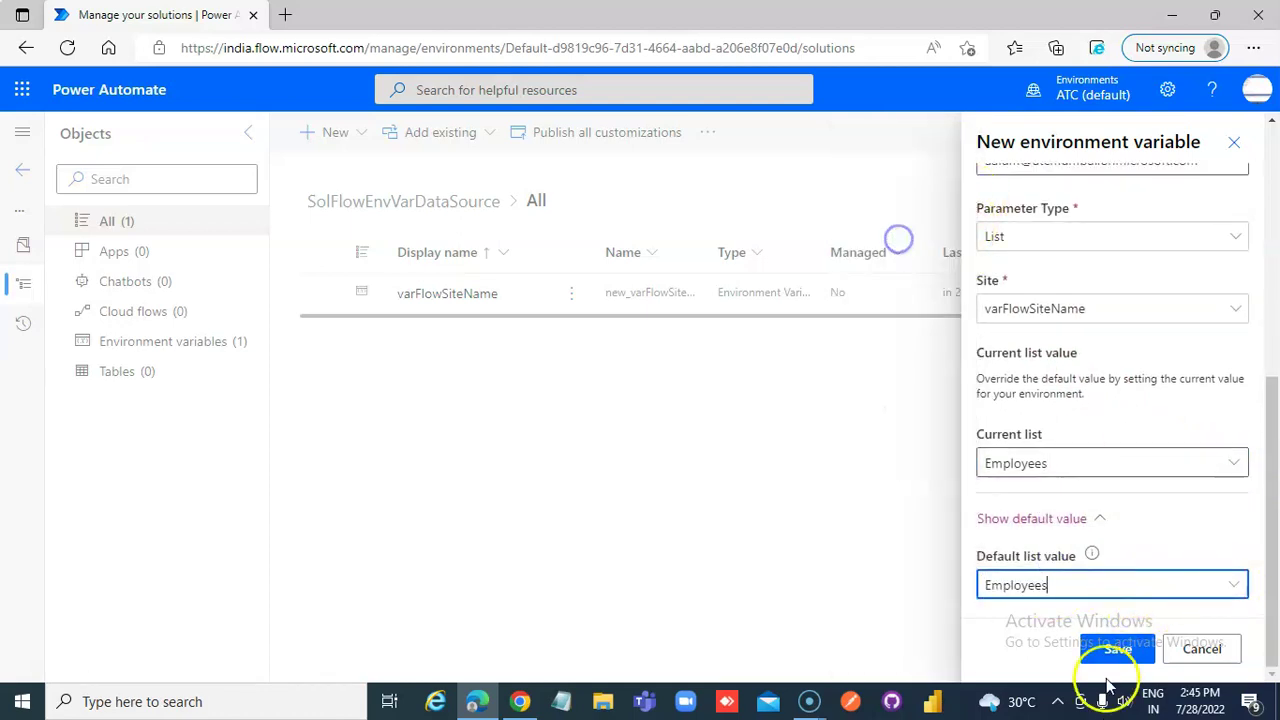
{"action": "left_click", "coordinate": [1120, 649]}
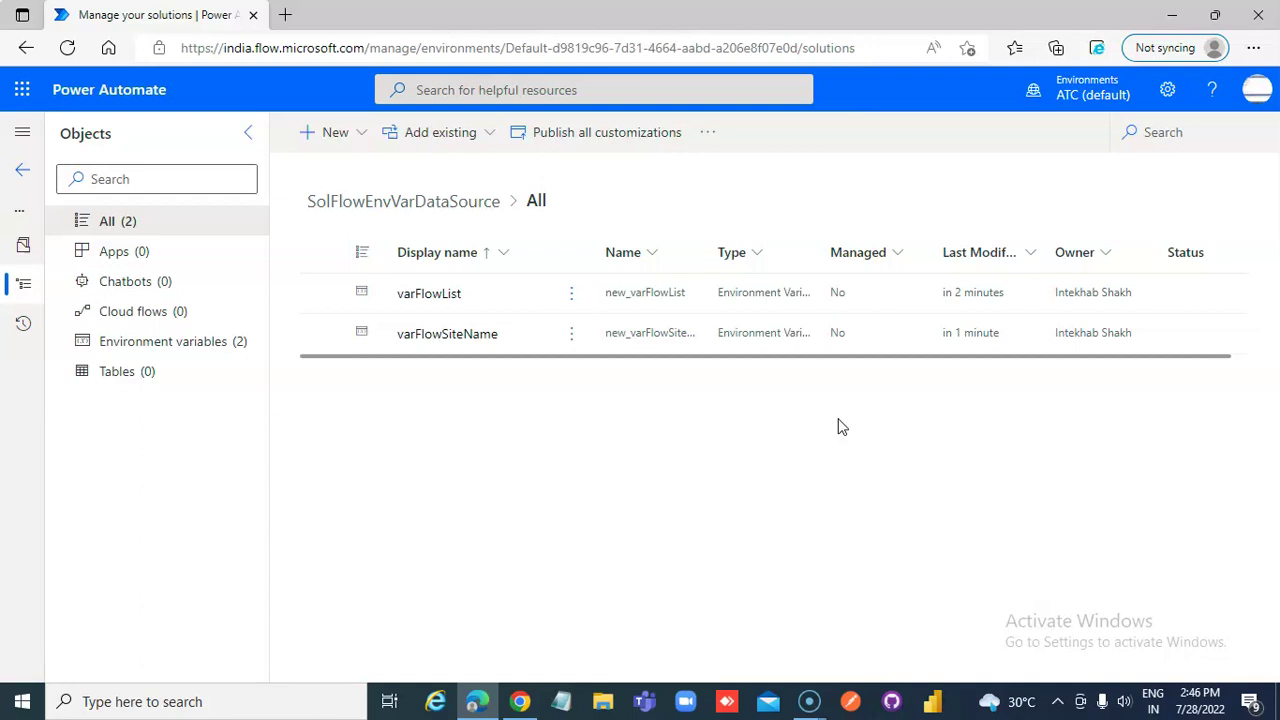
- Create the instant cloud flow FlowEnvVarDataSource with a Manually trigger a flow trigger
{"action": "left_click", "coordinate": [355, 133]}
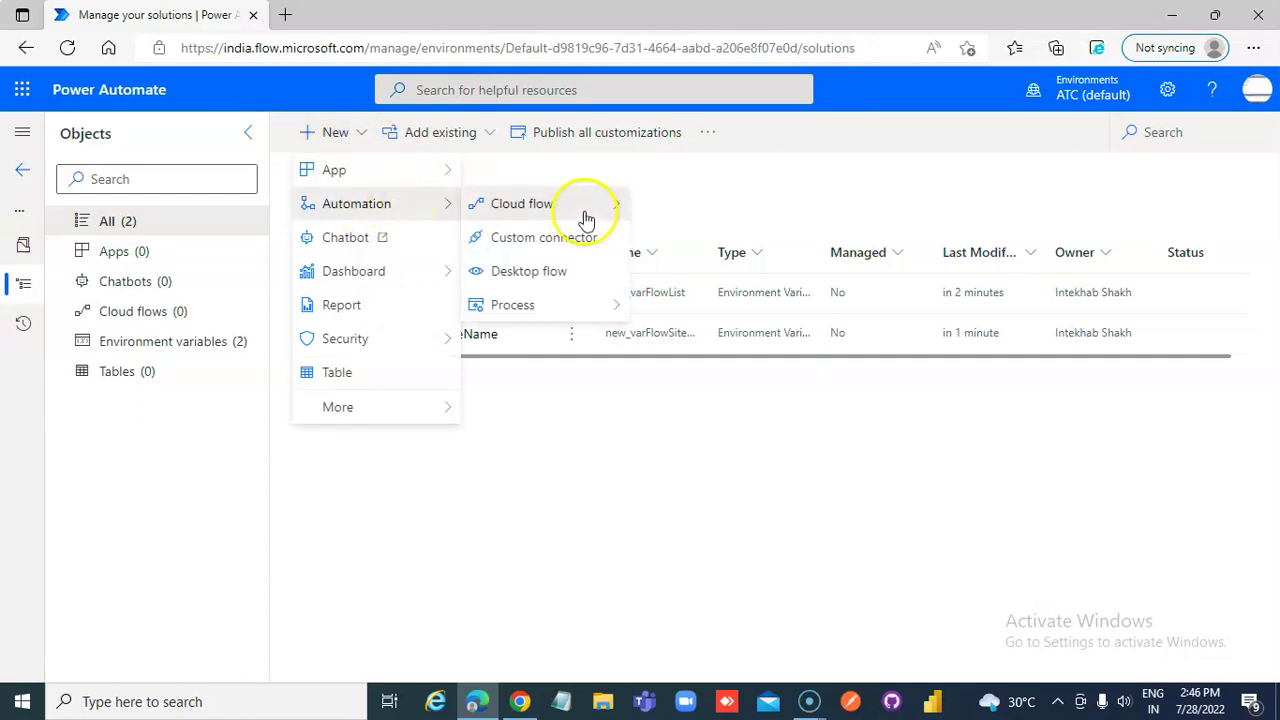
{"action": "mouse_move", "coordinate": [521, 204]}
{"action": "left_click", "coordinate": [668, 238]}
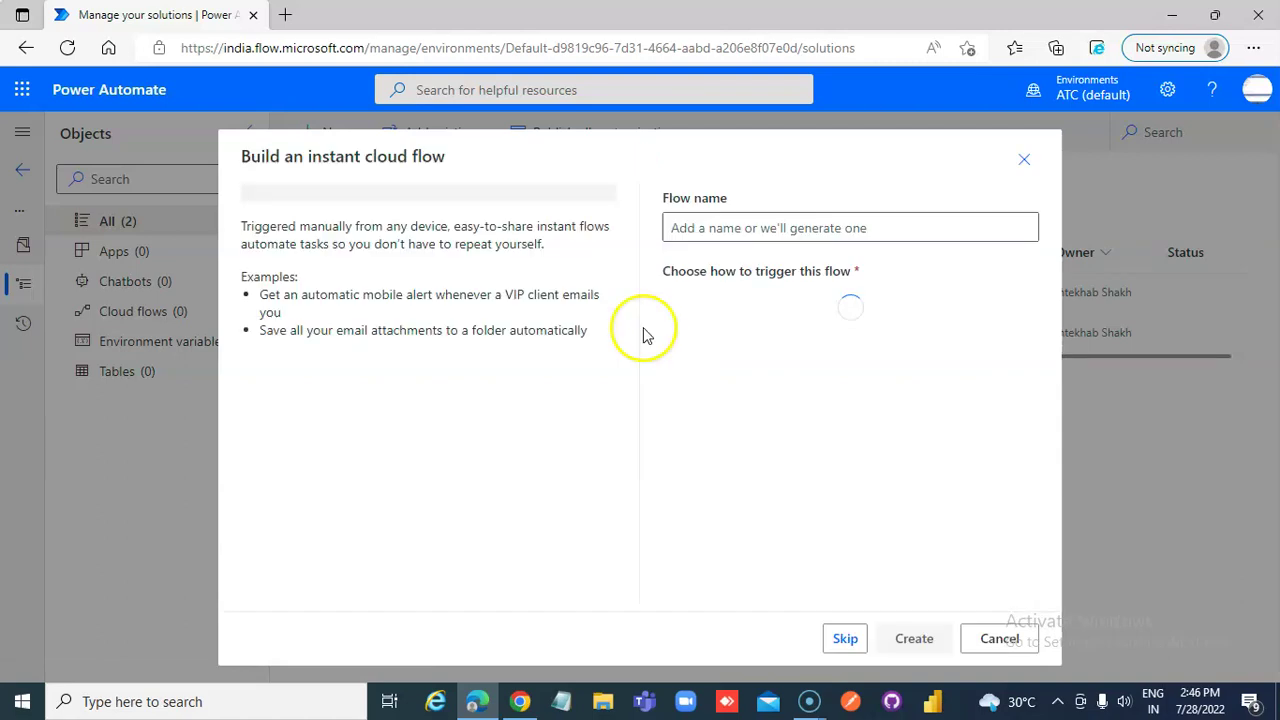
{"action": "left_click", "coordinate": [757, 228]}
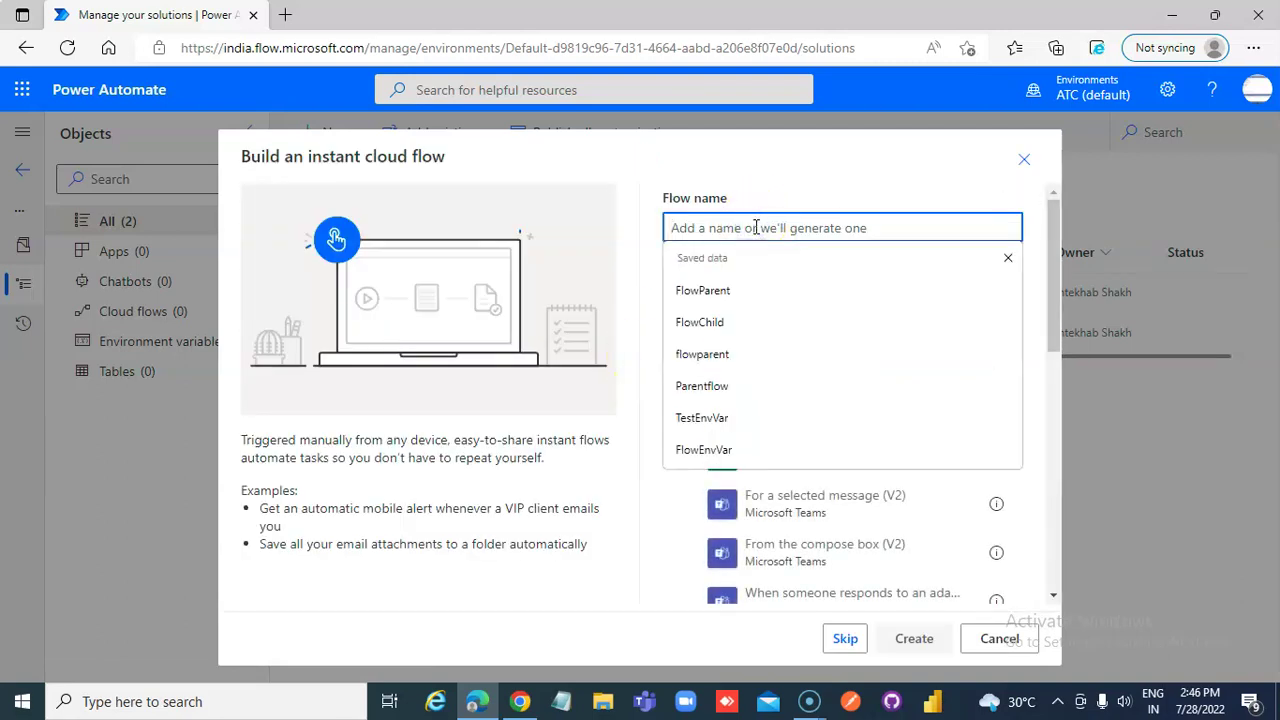
{"action": "type", "text": "F"}
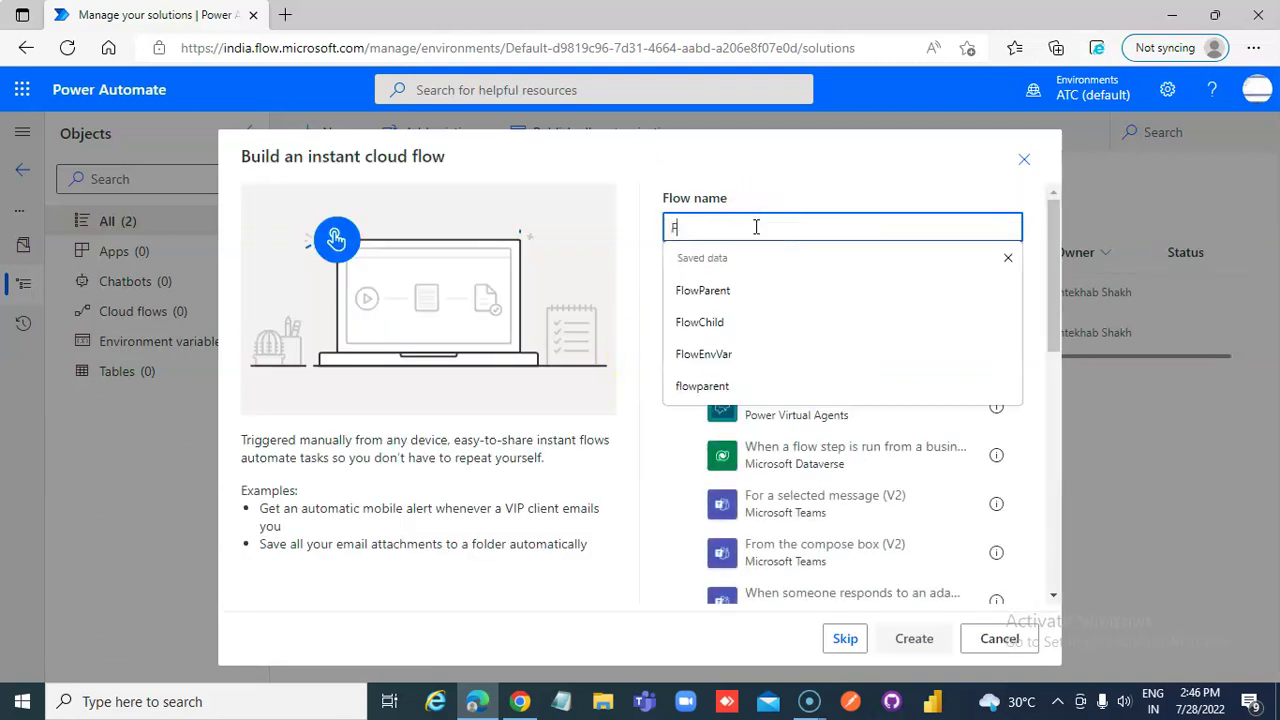
{"action": "type", "text": "low"}
{"action": "type", "text": "EnvV"}
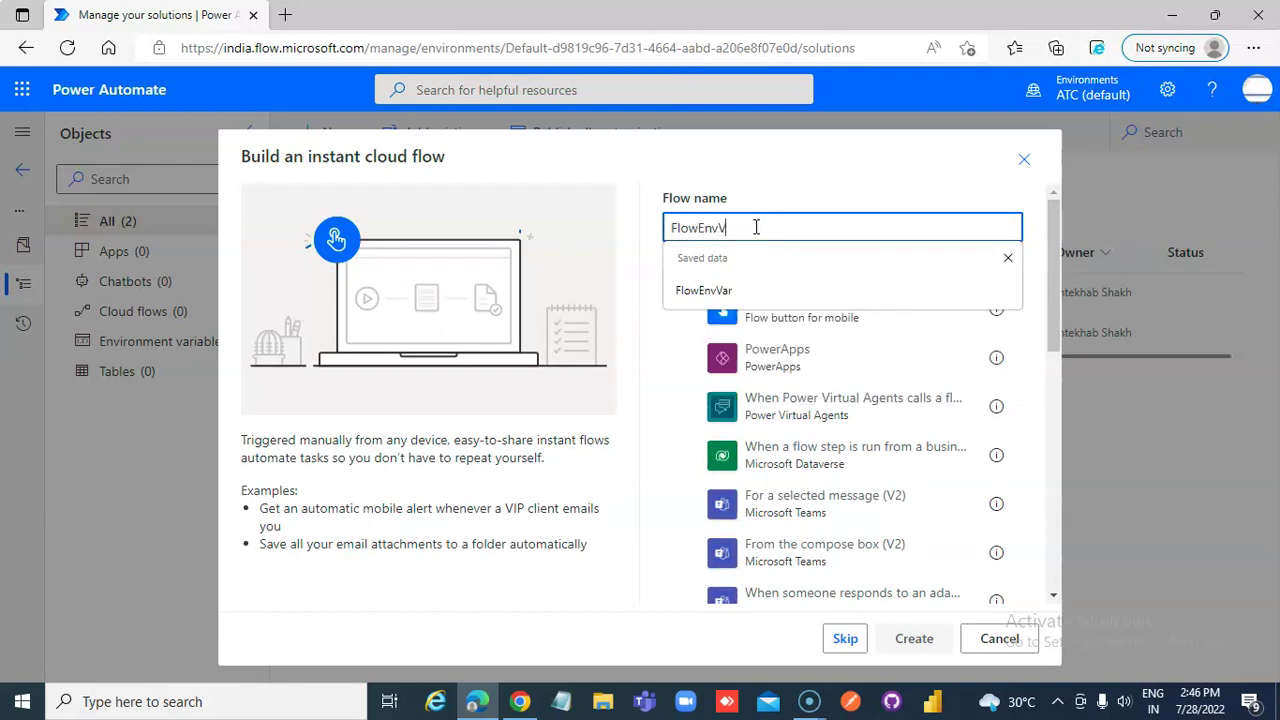
{"action": "type", "text": "arDataSource"}
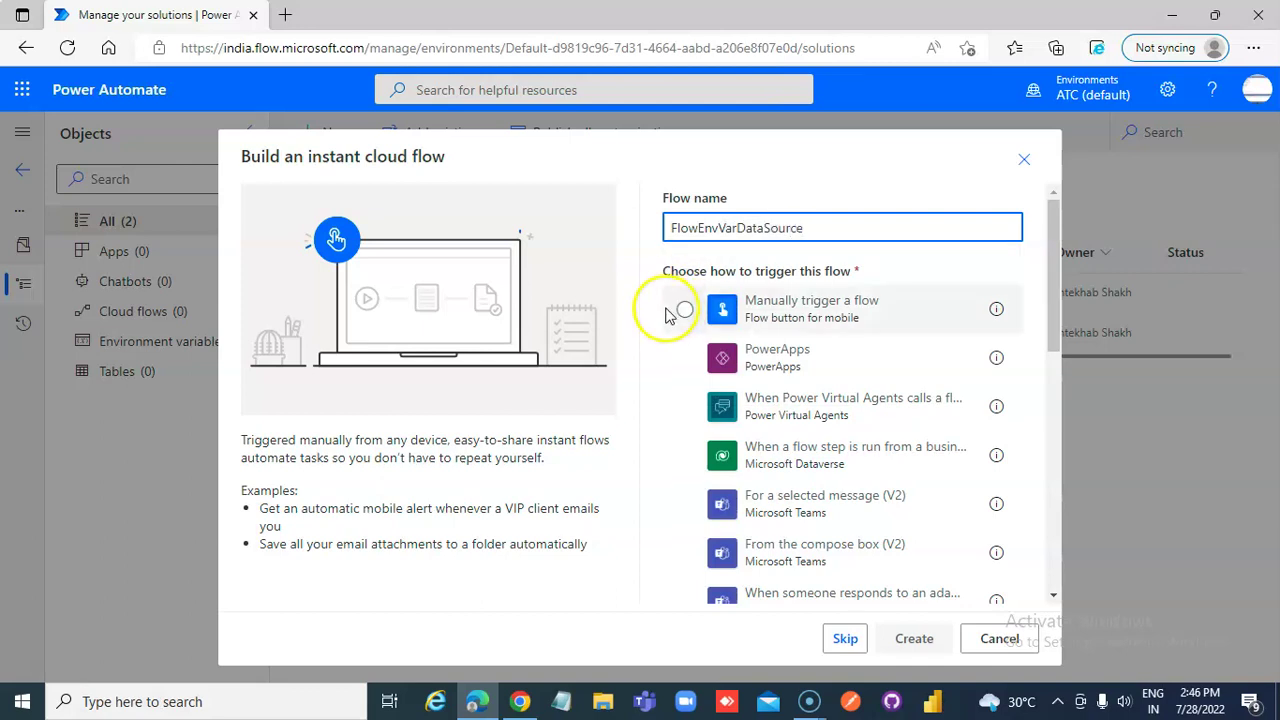
{"action": "left_click", "coordinate": [684, 309]}
{"action": "left_click", "coordinate": [914, 640]}
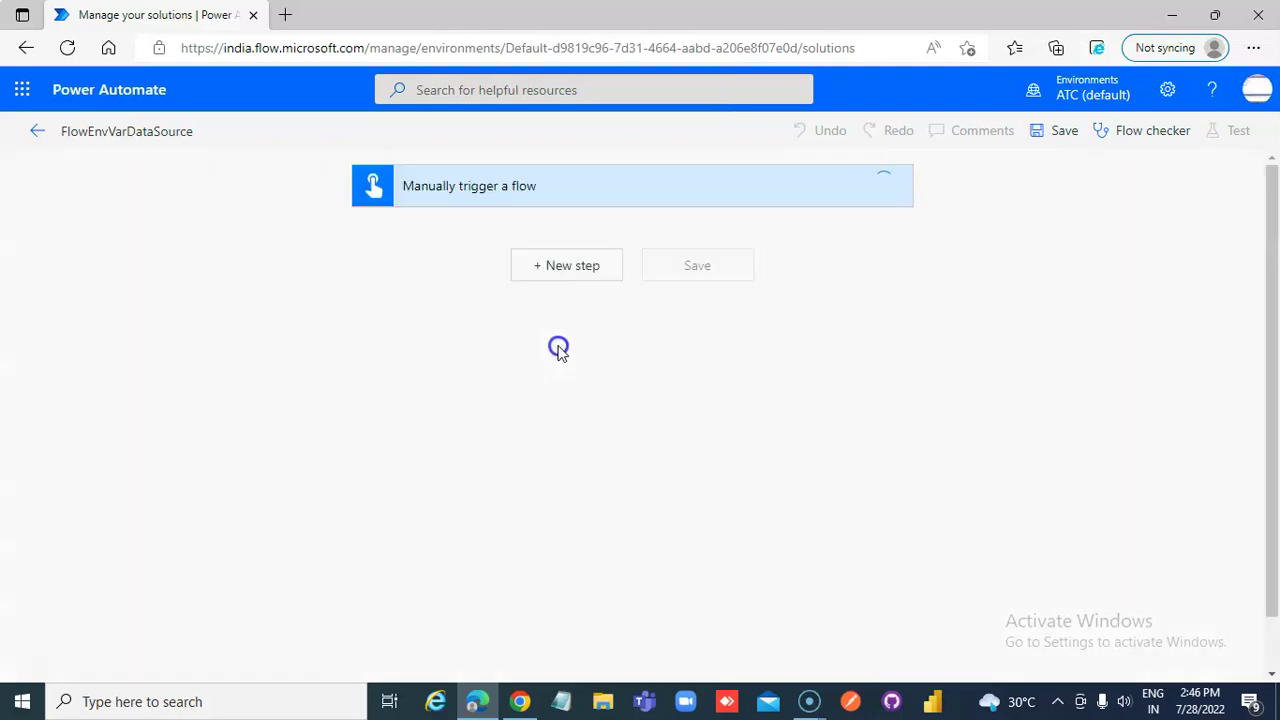
- Add a SharePoint Create item step with varFlowSiteName as the custom site address
{"action": "left_click", "coordinate": [568, 267]}
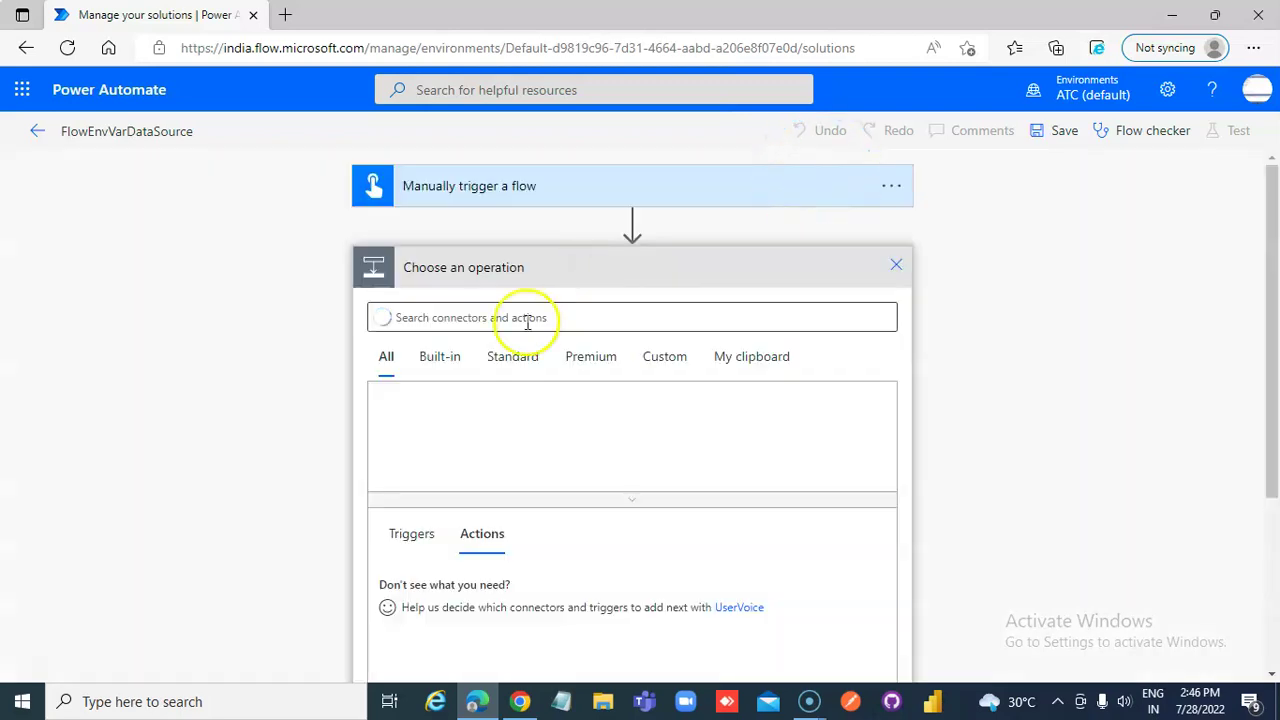
{"action": "left_click", "coordinate": [524, 318]}
{"action": "type", "text": "create "}
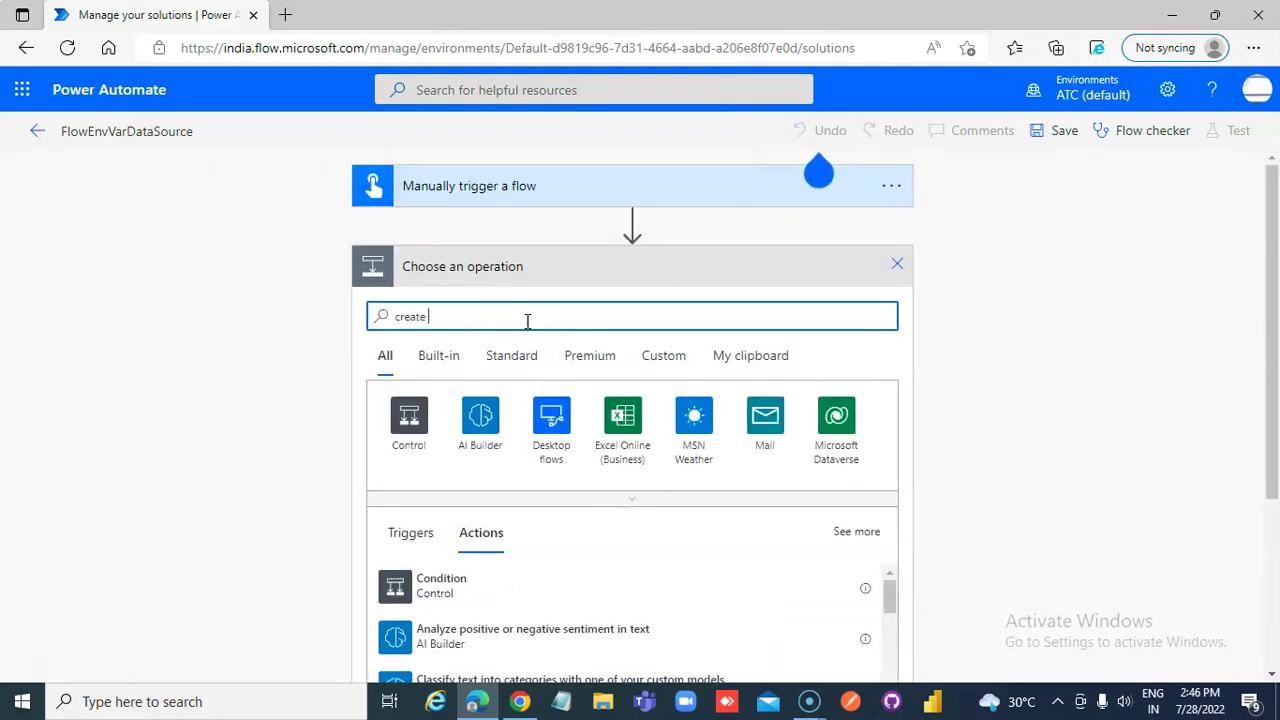
{"action": "type", "text": "item"}
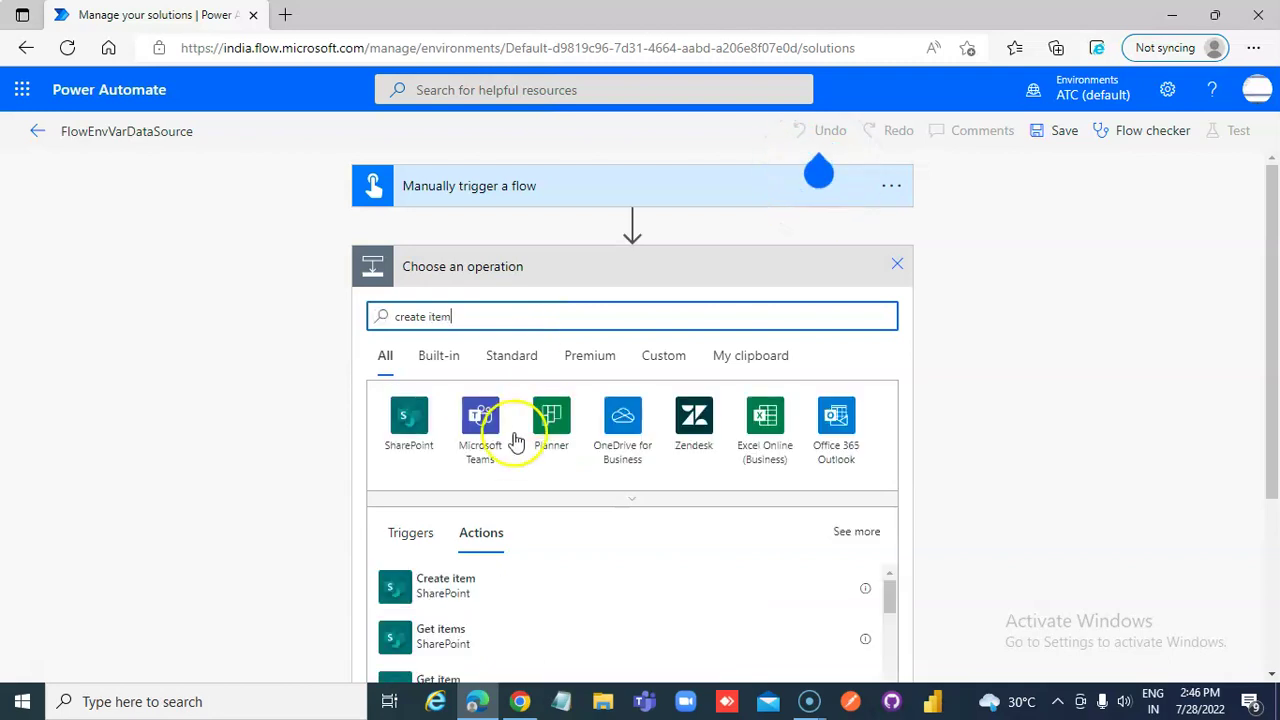
{"action": "left_click", "coordinate": [468, 590]}
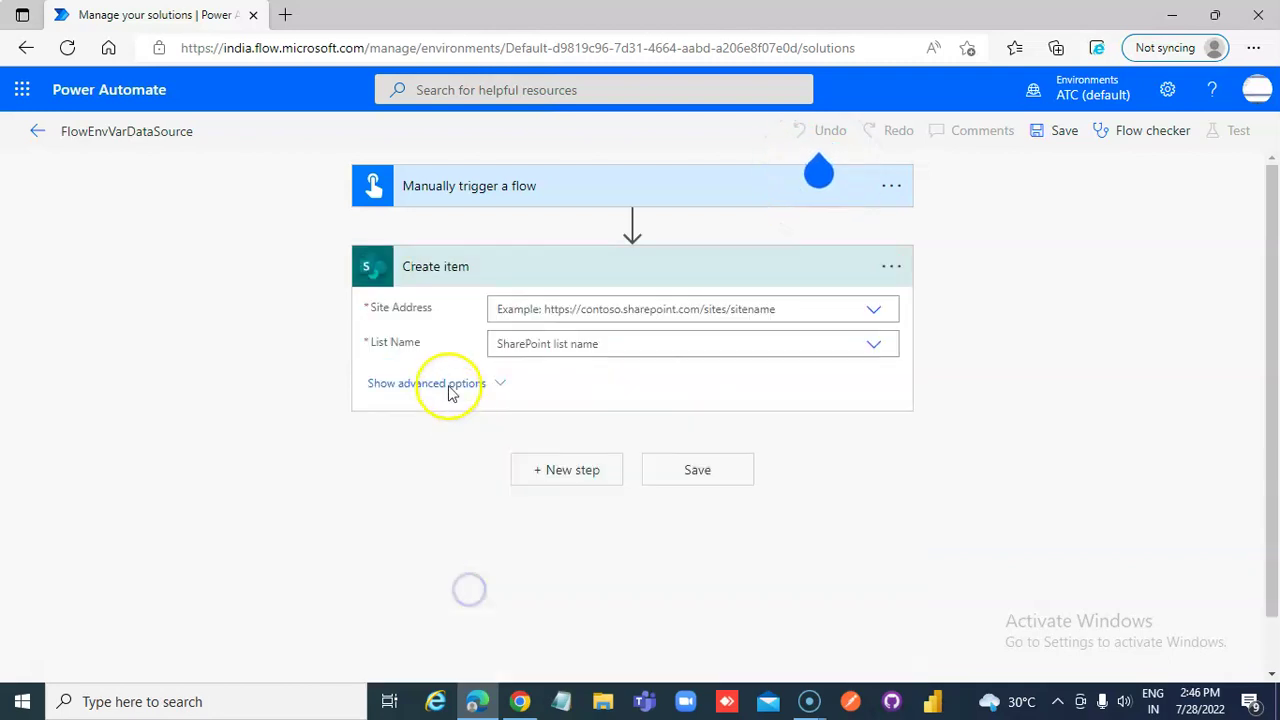
{"action": "left_click", "coordinate": [875, 312]}
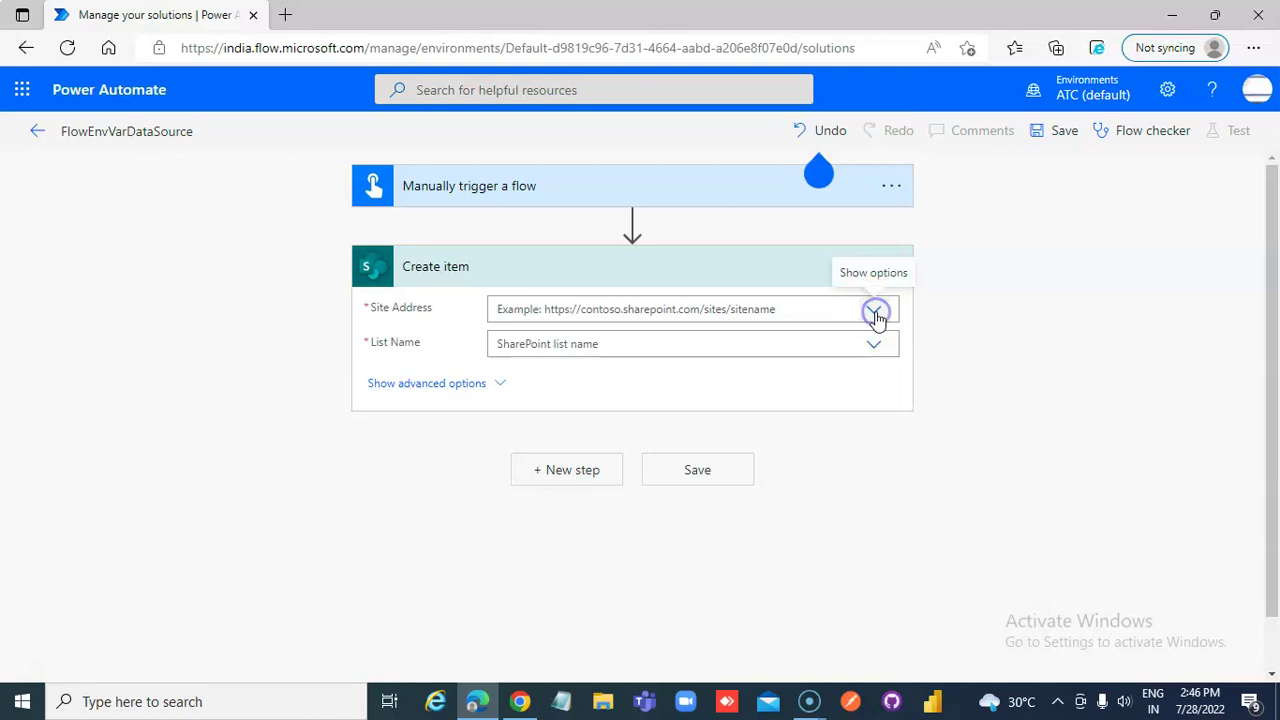
{"action": "mouse_move", "coordinate": [566, 360]}
{"action": "left_mouse_down"}
{"action": "mouse_move", "coordinate": [556, 412]}
{"action": "mouse_move", "coordinate": [594, 411]}
{"action": "left_mouse_up"}
{"action": "left_click", "coordinate": [575, 413]}
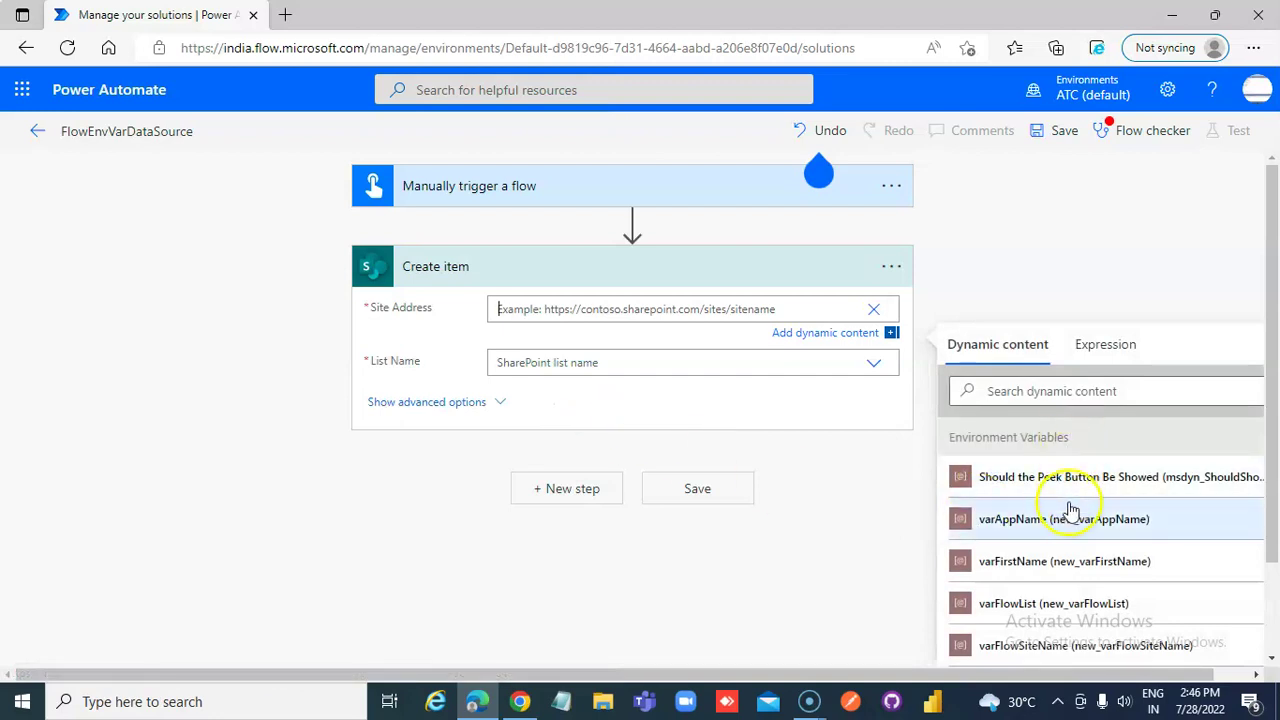
{"action": "scroll", "coordinate": [1065, 597], "scroll_direction": "down", "scroll_amount": 1}
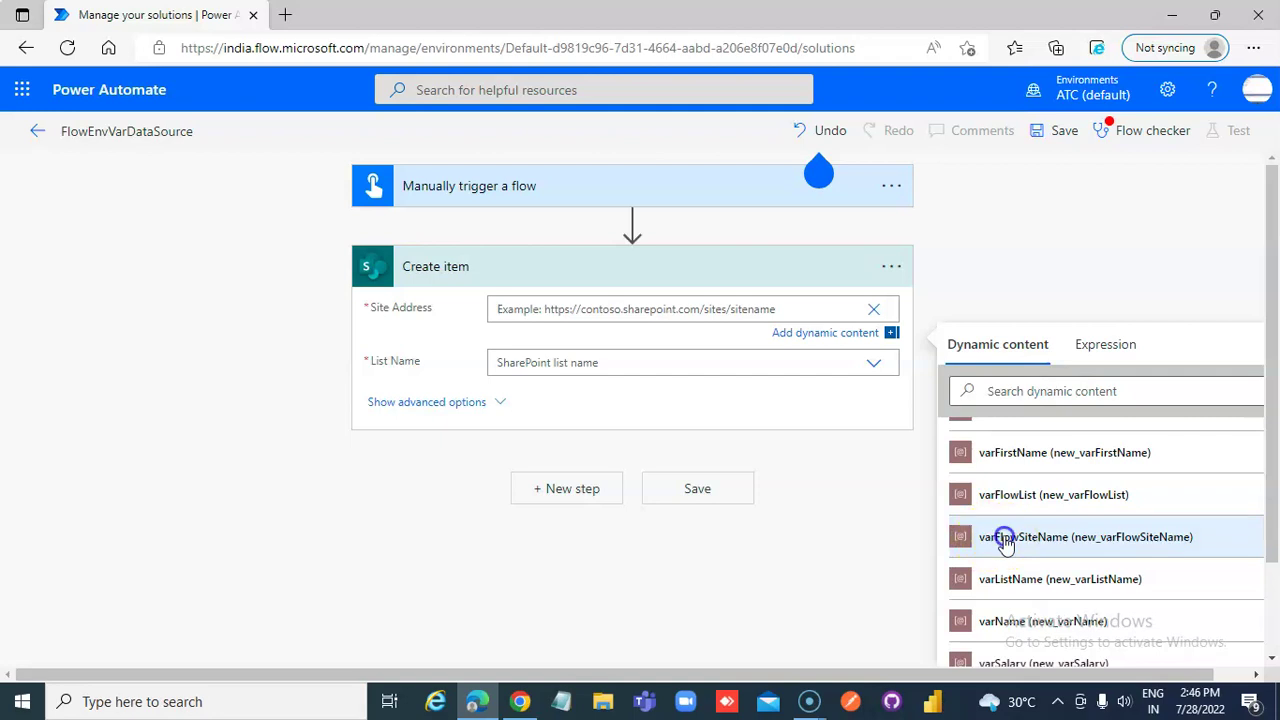
{"action": "left_click", "coordinate": [1005, 541]}
- Set the Create item list name to the custom value varFlowList
{"action": "left_click", "coordinate": [591, 357]}
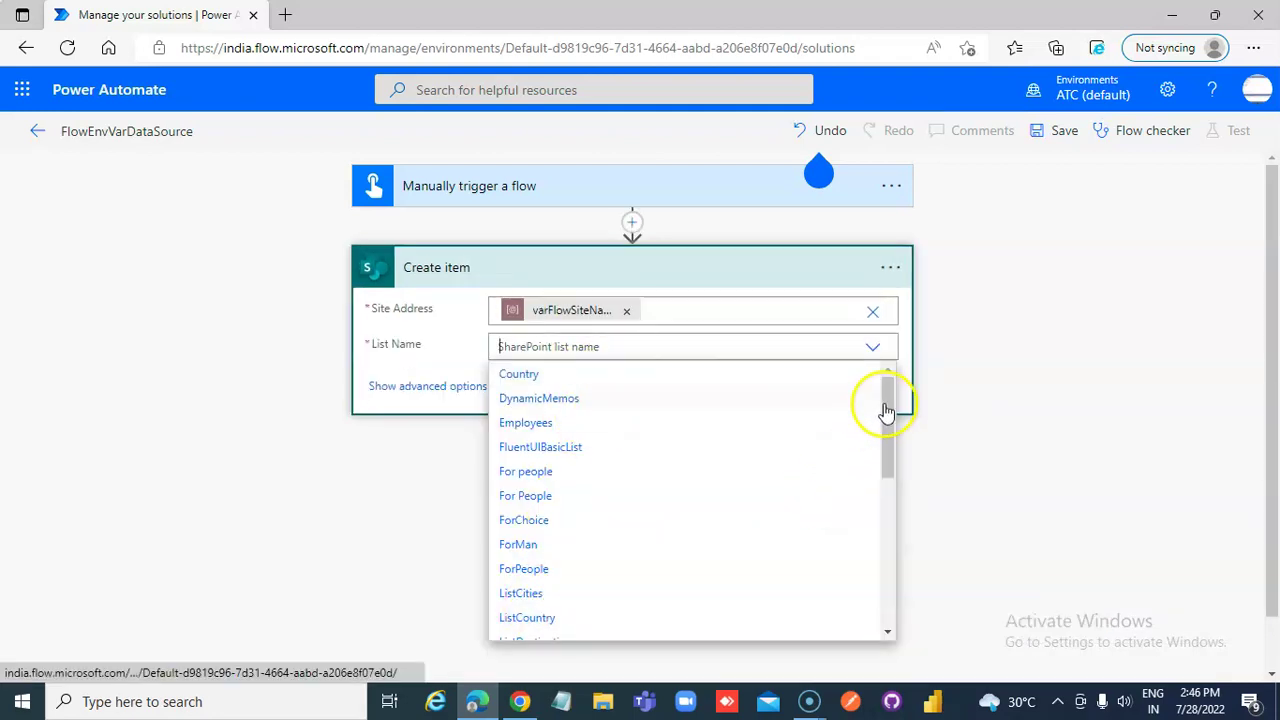
{"action": "left_click_drag", "start_coordinate": [886, 400], "coordinate": [887, 589]}
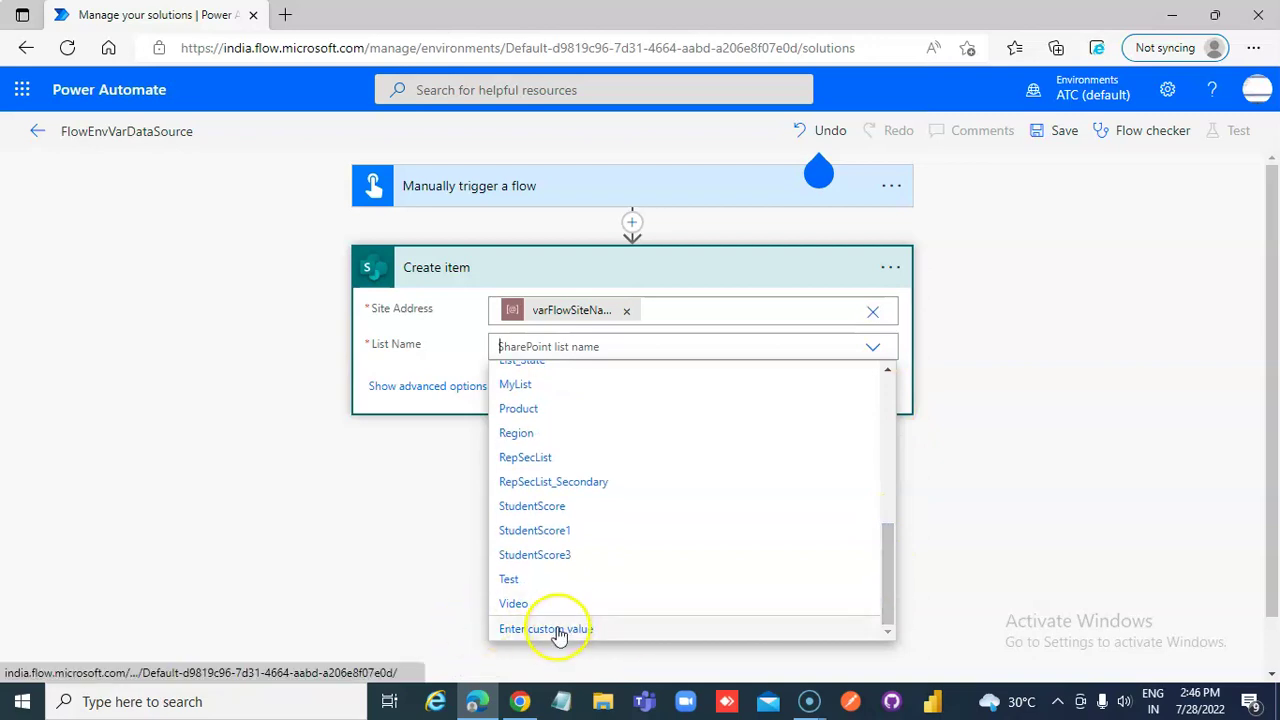
{"action": "left_click", "coordinate": [558, 632]}
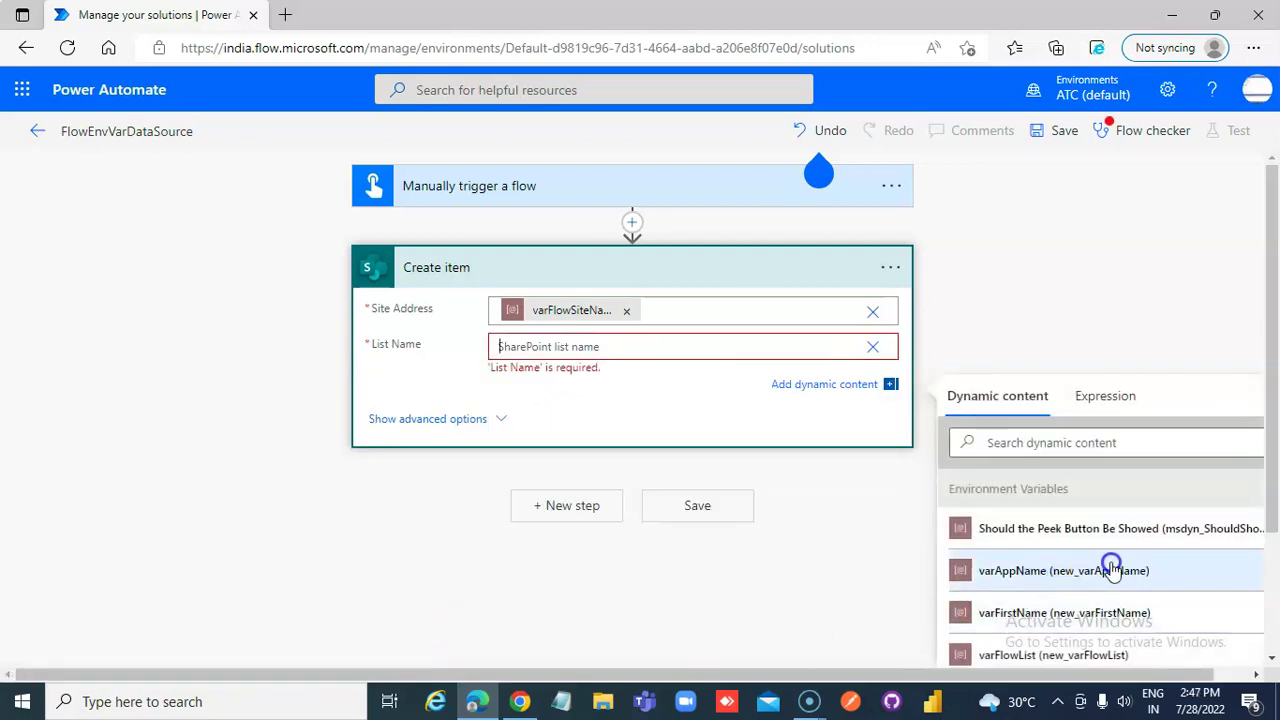
{"action": "scroll", "coordinate": [1128, 568], "scroll_direction": "down", "scroll_amount": 2}
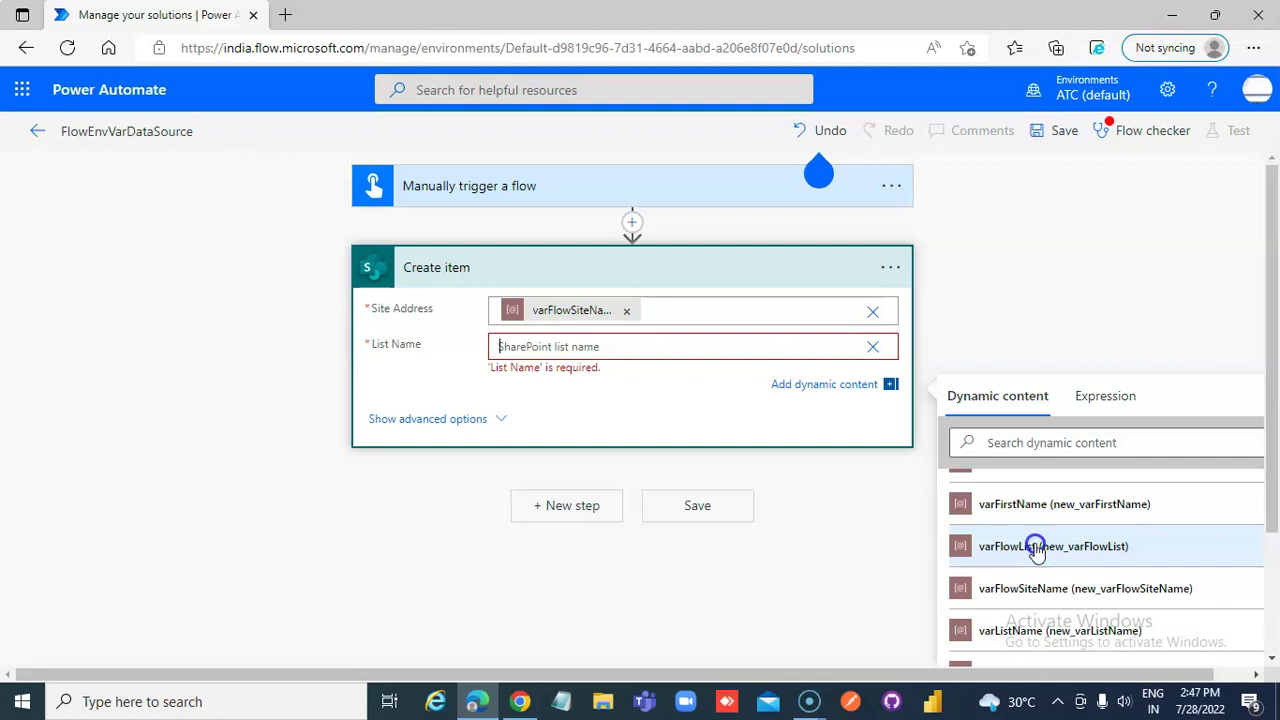
{"action": "scroll", "coordinate": [1036, 548], "scroll_direction": "down", "scroll_amount": 2}
{"action": "scroll", "coordinate": [1036, 548], "scroll_direction": "up", "scroll_amount": 1}
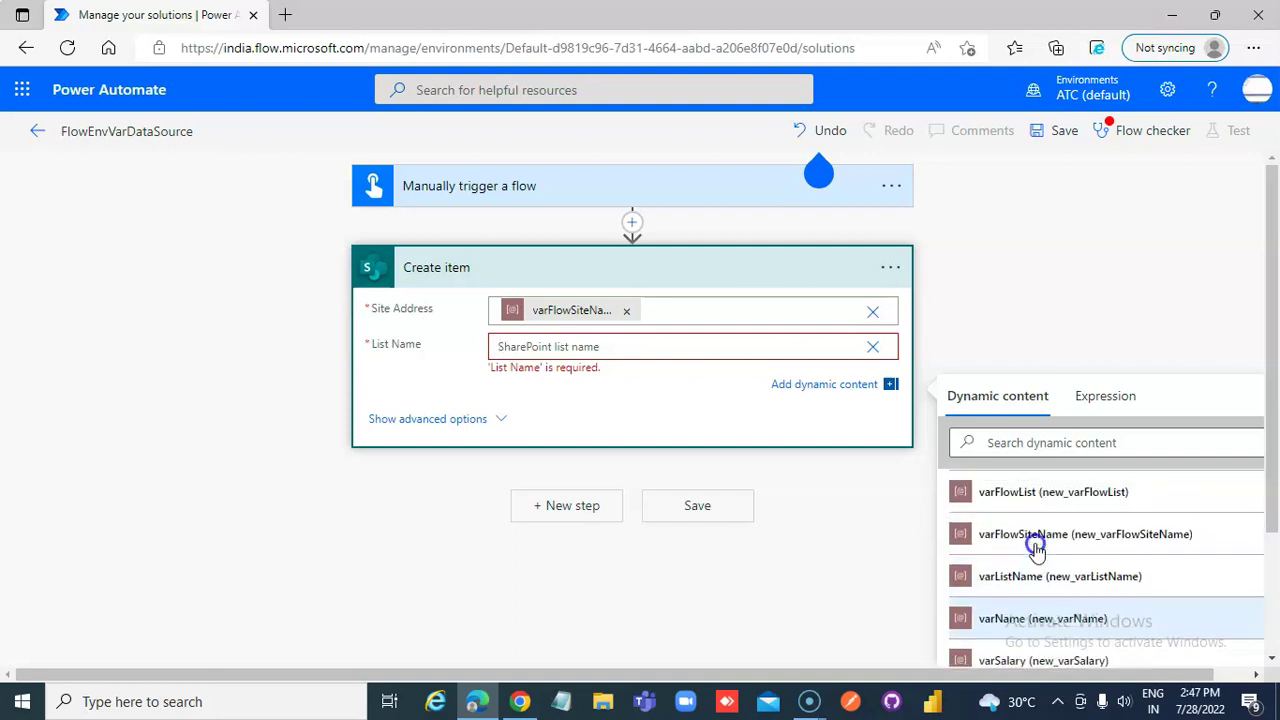
{"action": "scroll", "coordinate": [1023, 535], "scroll_direction": "up", "scroll_amount": 1}
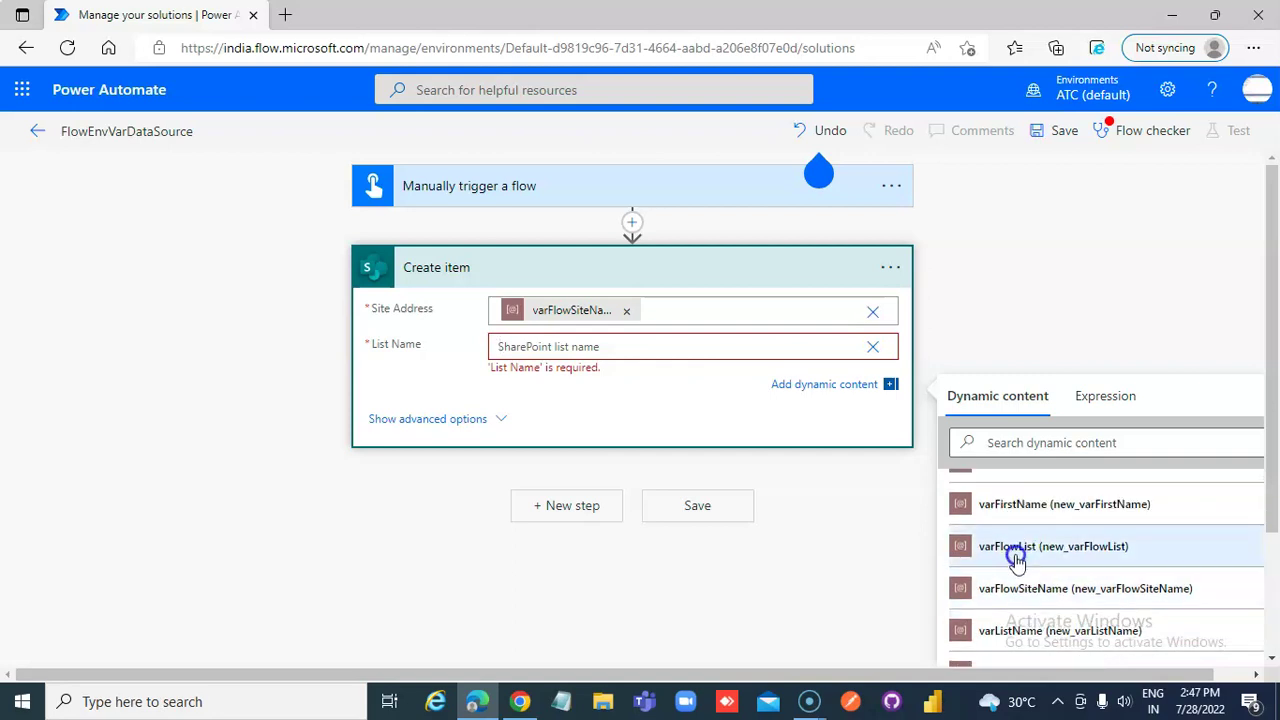
{"action": "left_click", "coordinate": [1013, 550]}
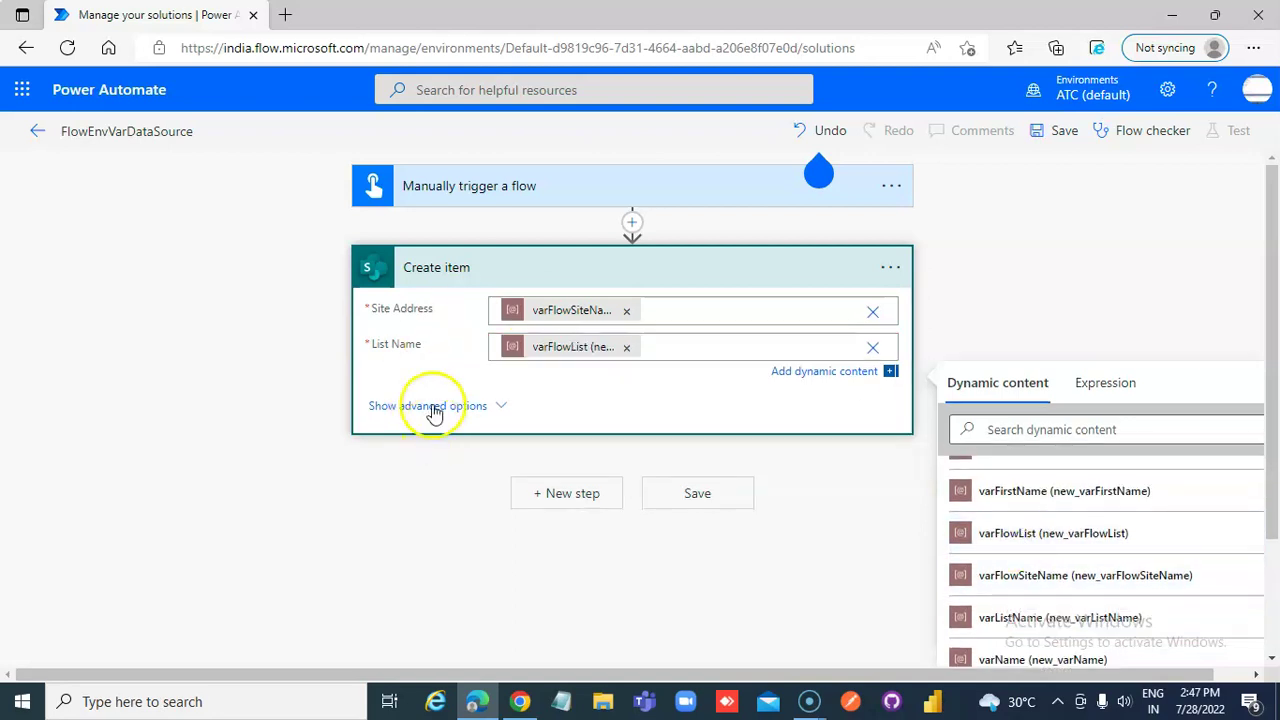
- Fill Title, FirstName and LastName with FromFLowDataSourceVar, FNFromFLowDataSourceVar, LNFromFLowDataSourceVar, then save
{"action": "left_click", "coordinate": [528, 419]}
{"action": "type", "text": "FromFLowDataSourceVar"}
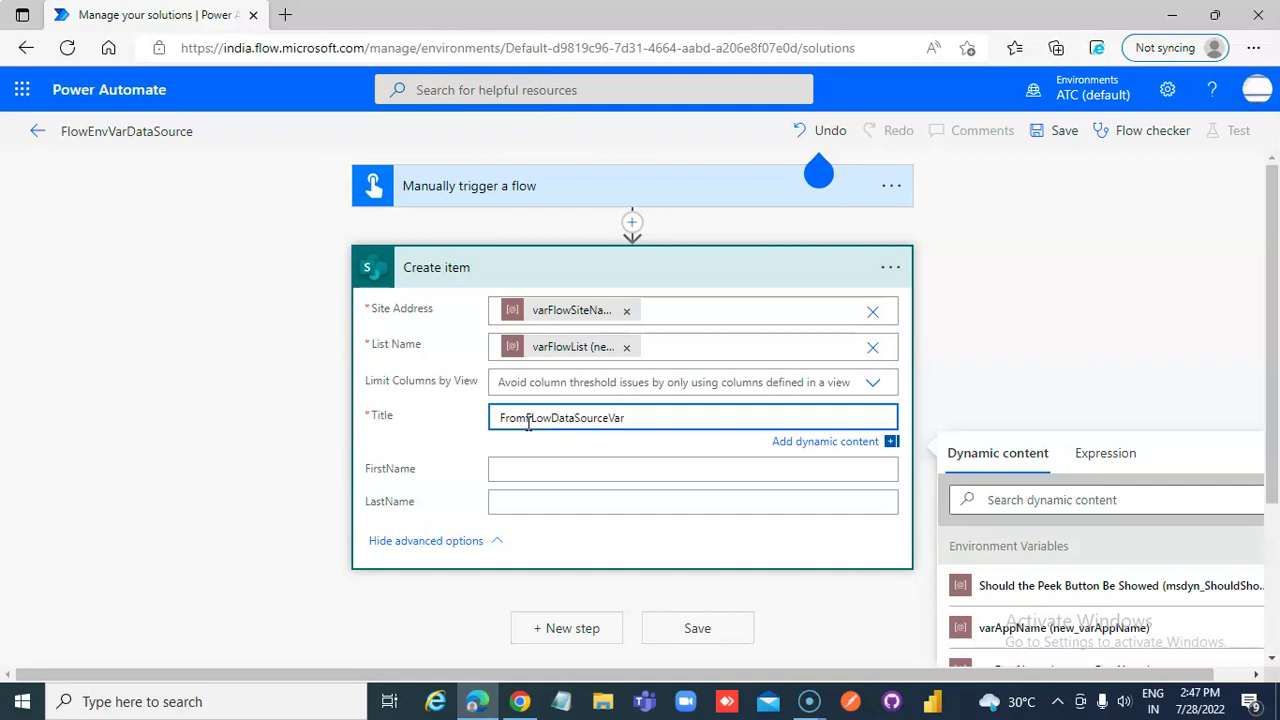
{"action": "double_click", "coordinate": [528, 420]}
{"action": "key", "text": "ctrl+c"}
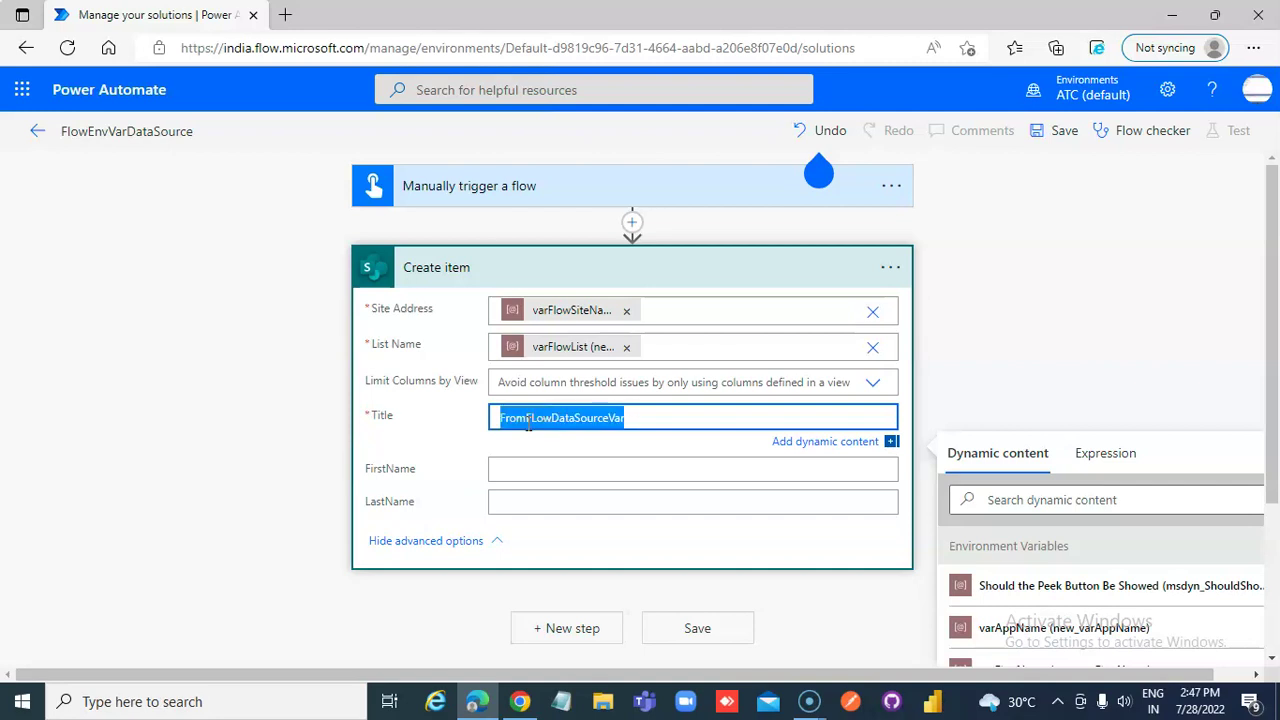
{"action": "left_click", "coordinate": [537, 480]}
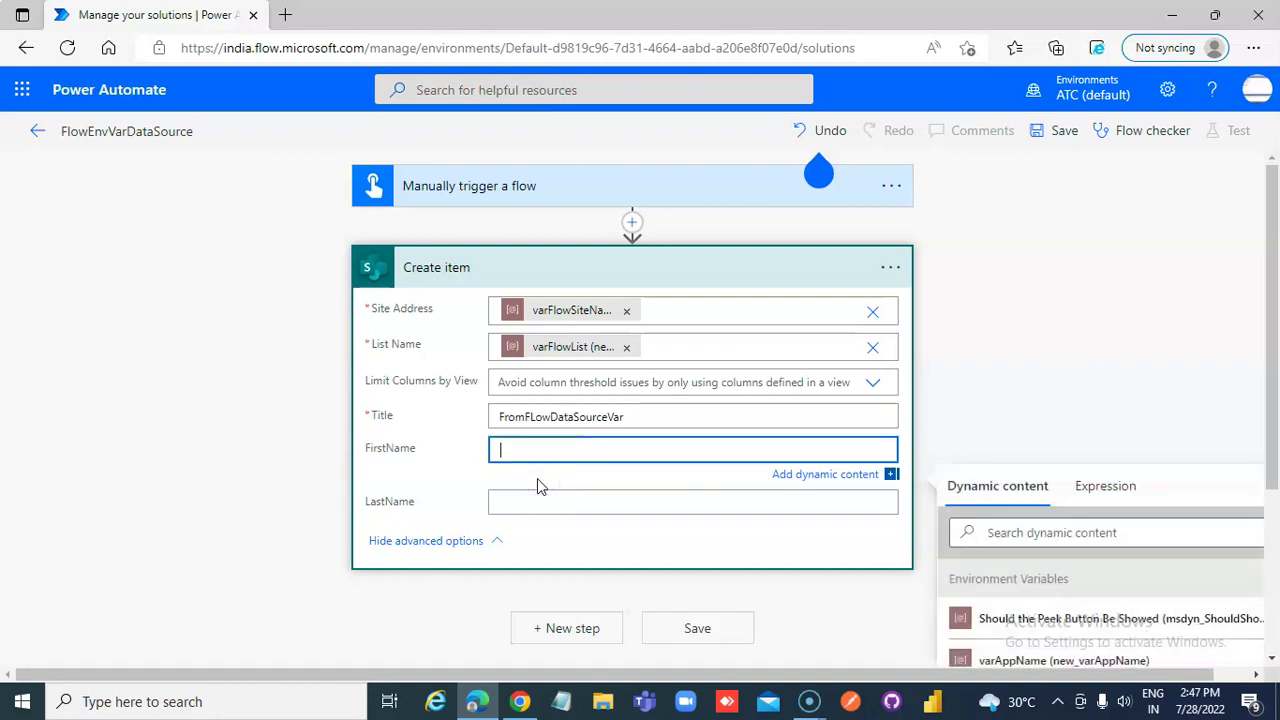
{"action": "type", "text": "FN"}
{"action": "key", "text": "ctrl+v"}
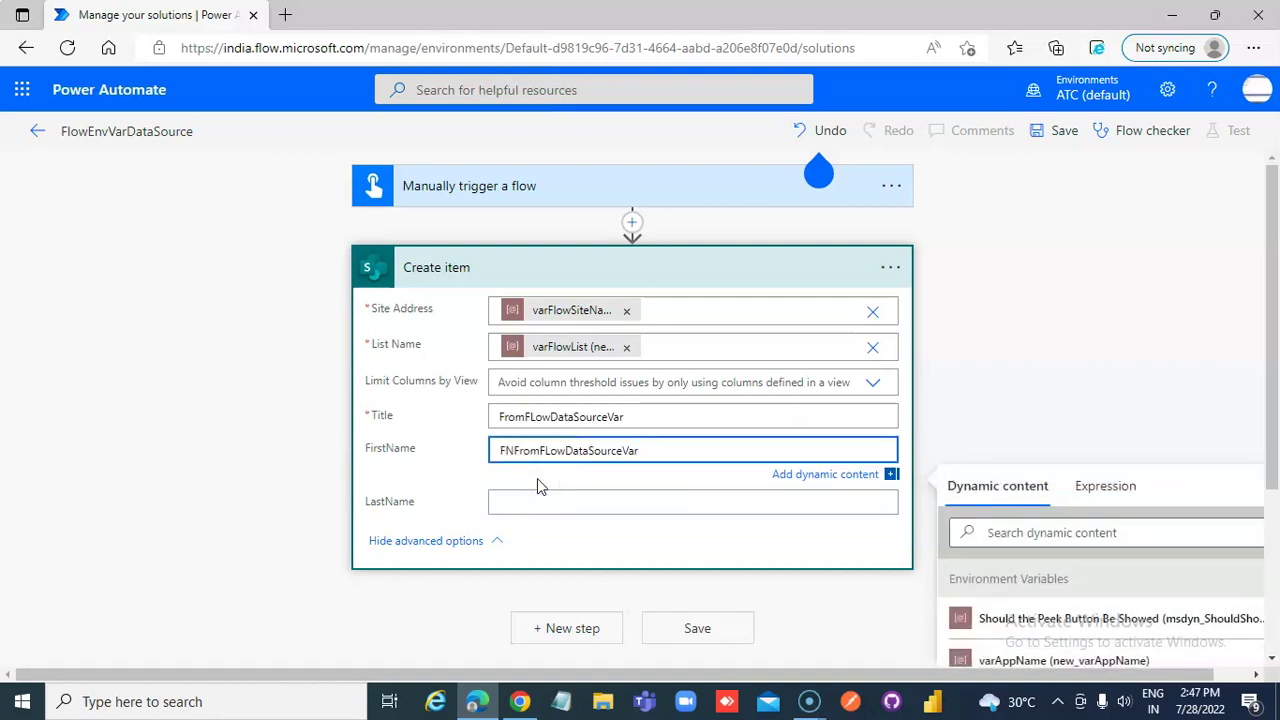
{"action": "left_click", "coordinate": [553, 510]}
{"action": "type", "text": "LNFromFLowDataSourceVar"}
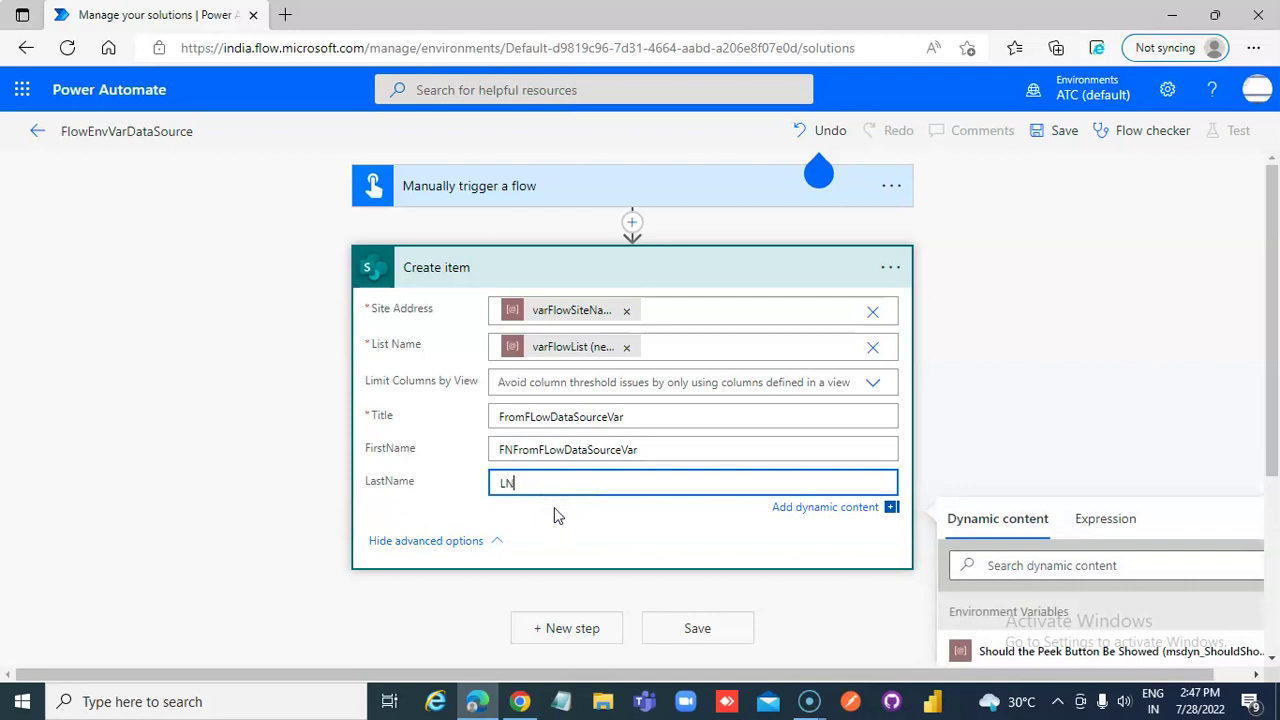
{"action": "left_click", "coordinate": [693, 628]}
{"action": "left_click", "coordinate": [1109, 325]}
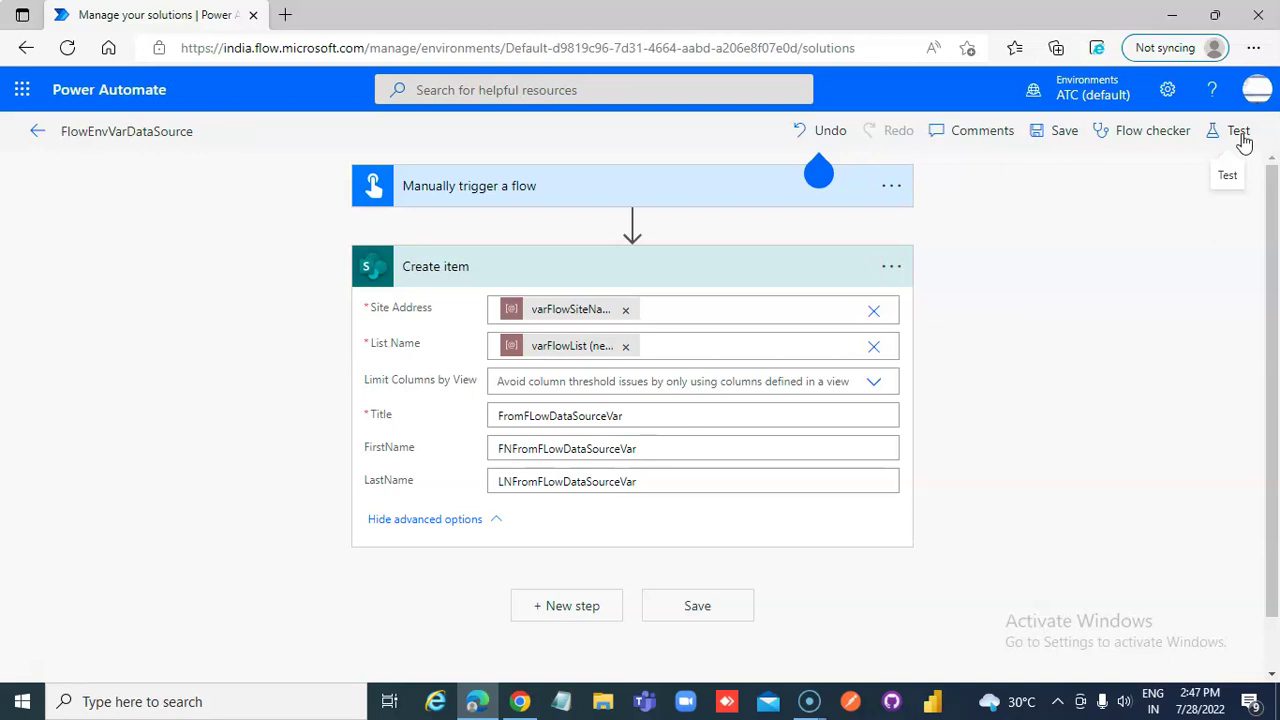
- Run a manual test of FlowEnvVarDataSource with the SharePoint connection and confirm it started
{"action": "left_click", "coordinate": [1236, 135]}
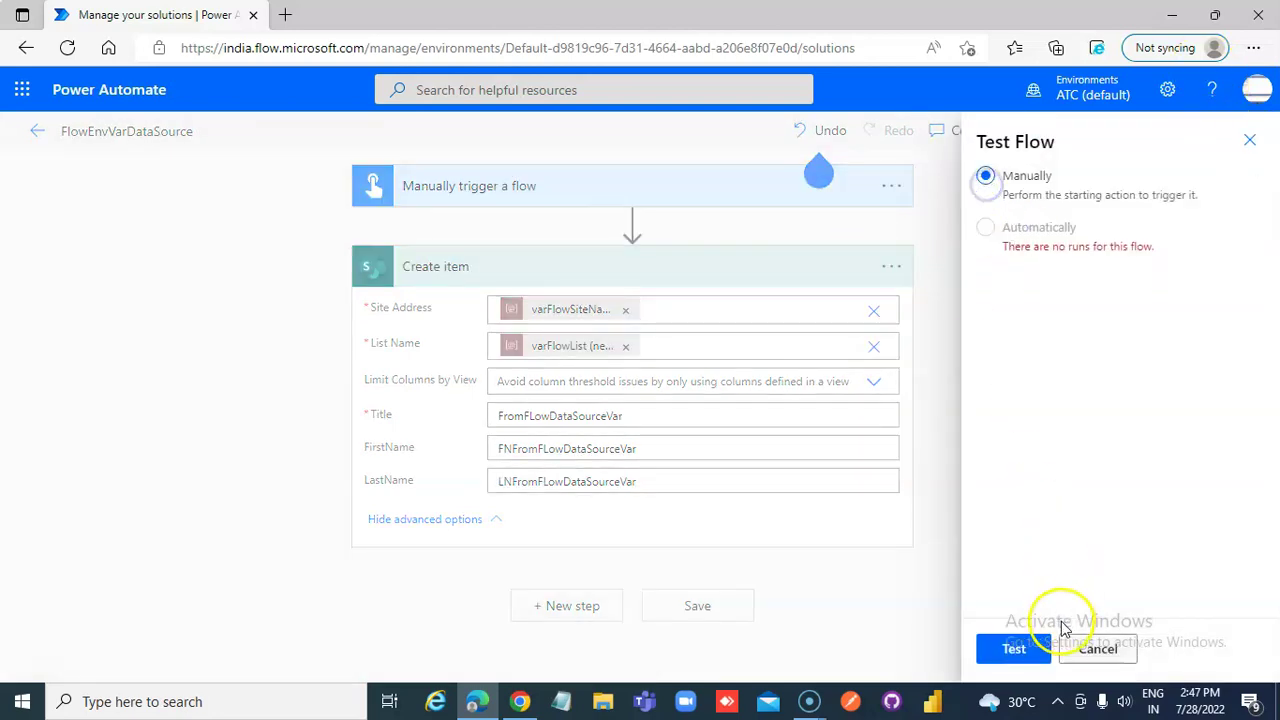
{"action": "left_click", "coordinate": [1020, 648]}
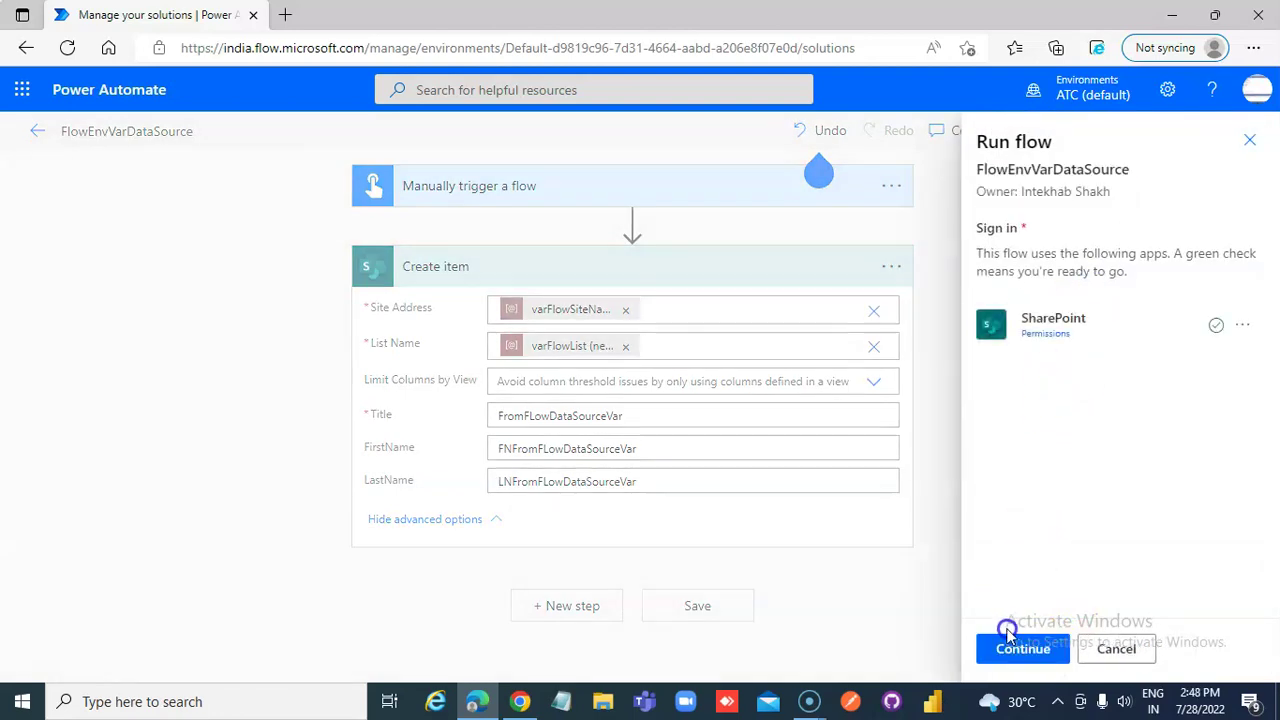
{"action": "left_click", "coordinate": [1016, 650]}
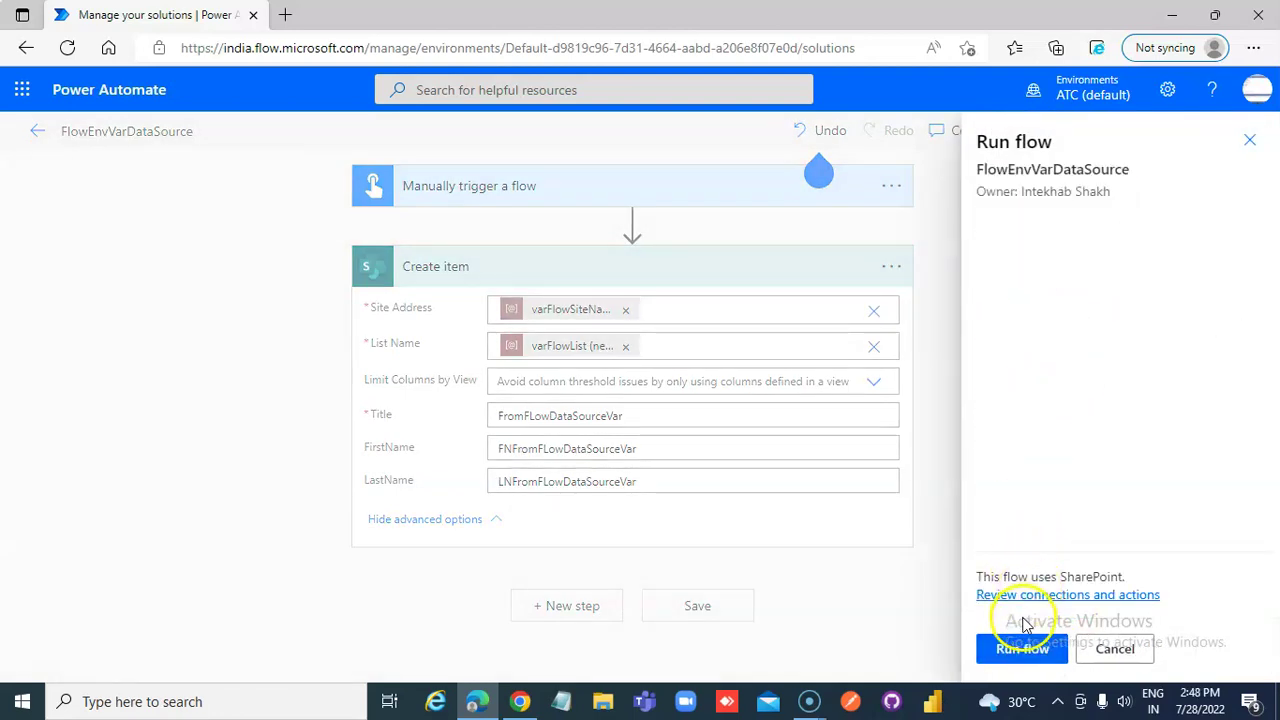
{"action": "left_click", "coordinate": [1016, 650]}
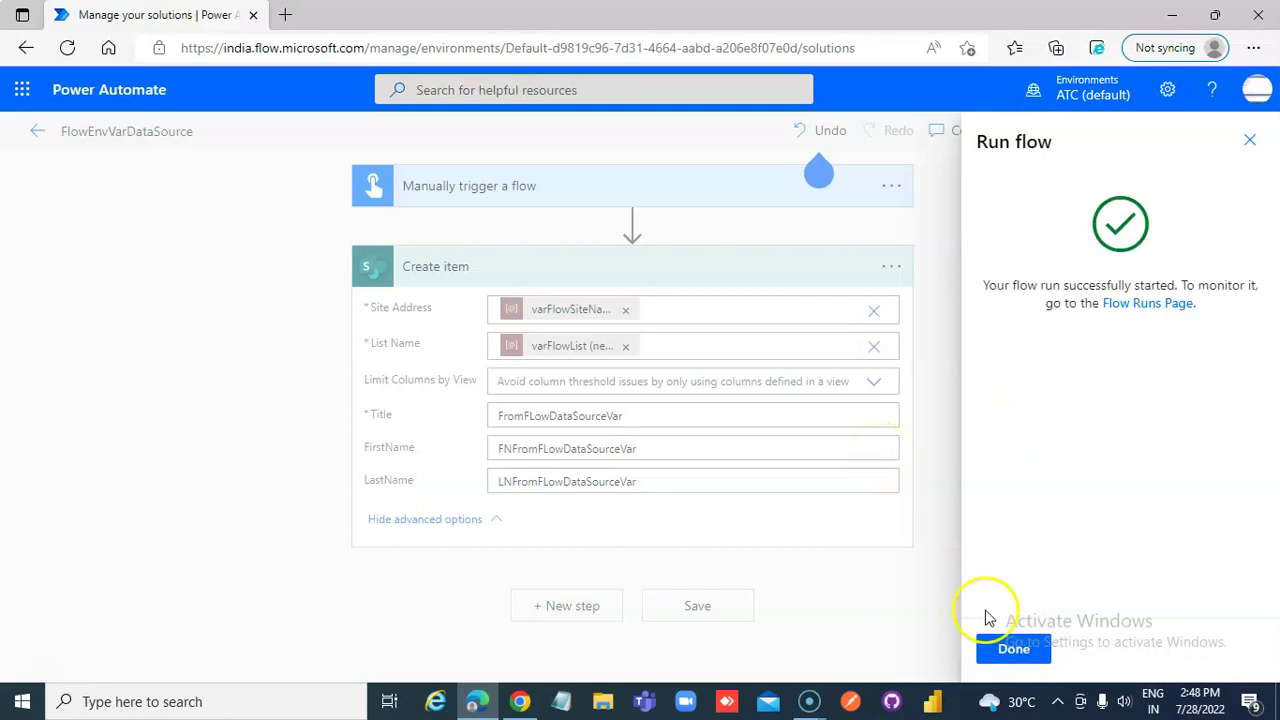
{"action": "left_click", "coordinate": [993, 648]}
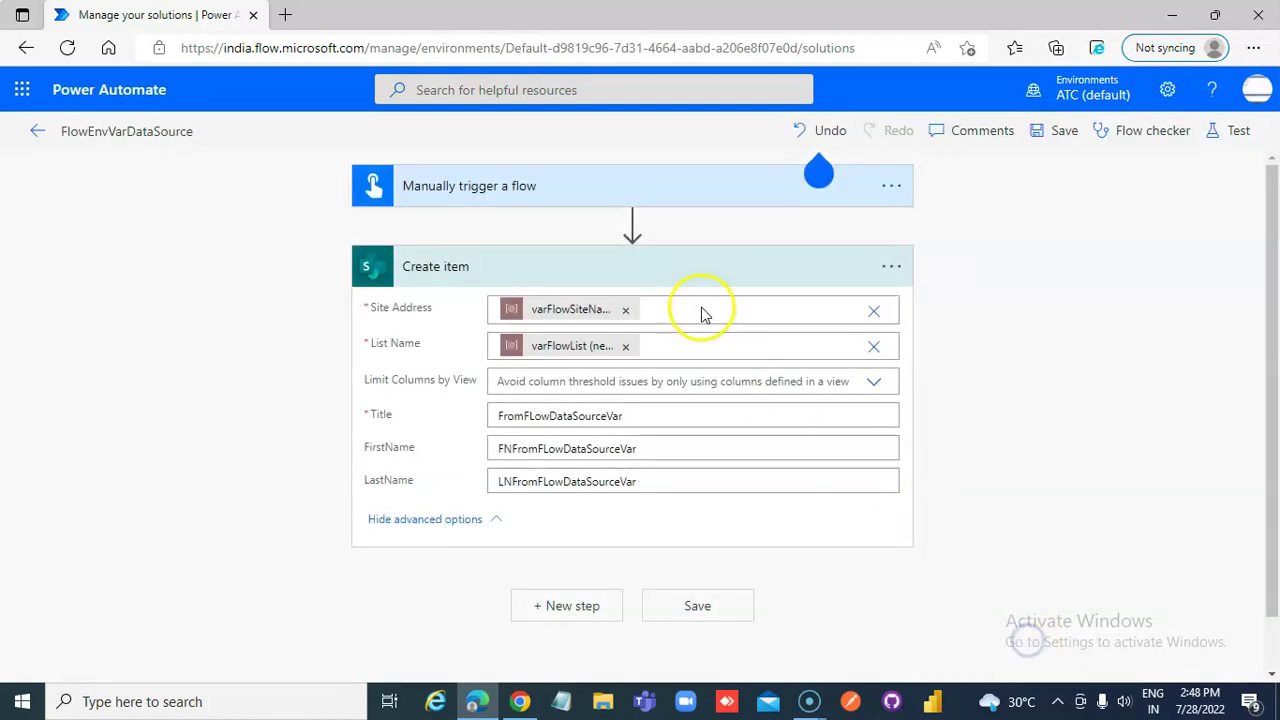
- Check the SharePoint Employees list for the new FromFLowDataSourceVar item, then return to the flow run
{"action": "left_click", "coordinate": [289, 17]}
{"action": "left_click", "coordinate": [486, 80]}
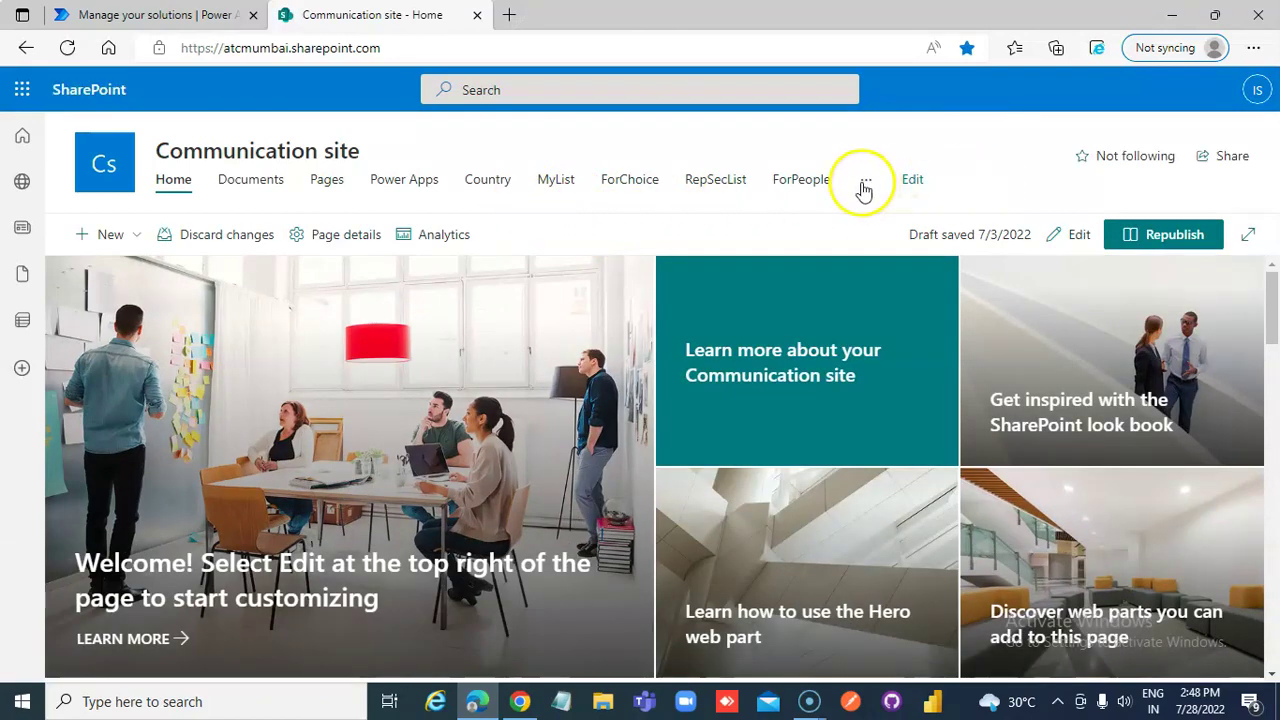
{"action": "left_click", "coordinate": [865, 182]}
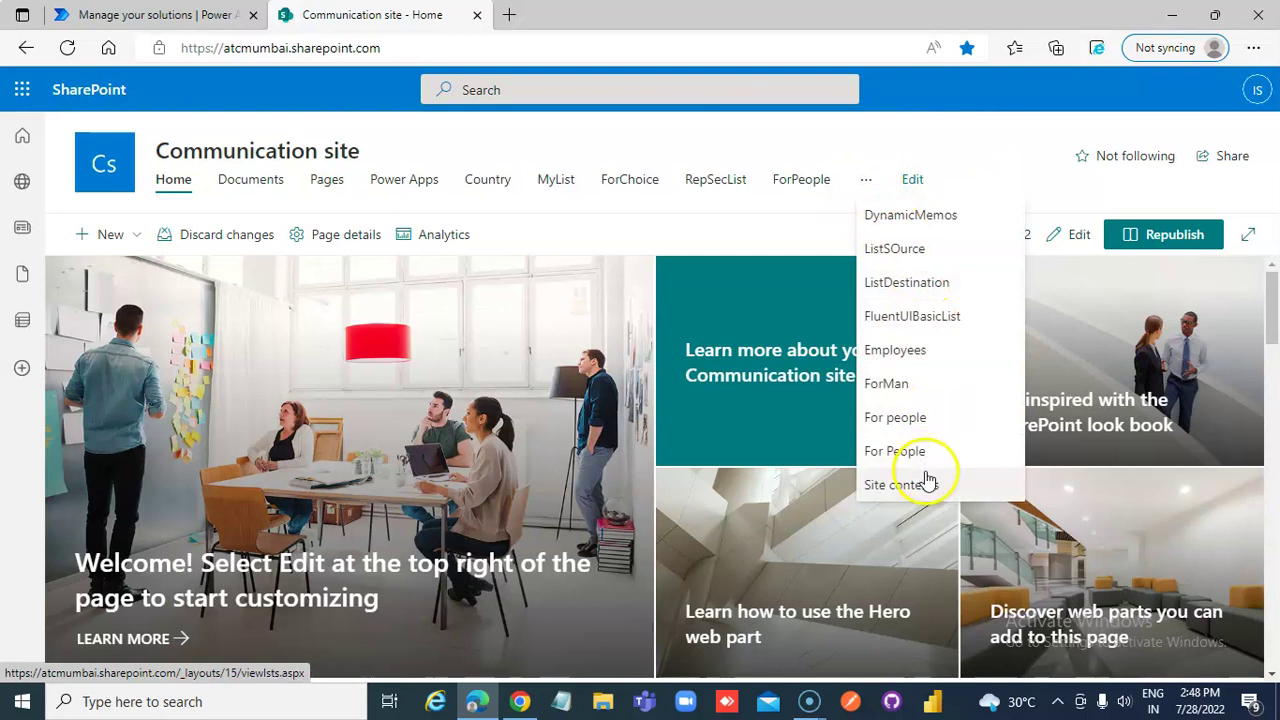
{"action": "left_click", "coordinate": [914, 350]}
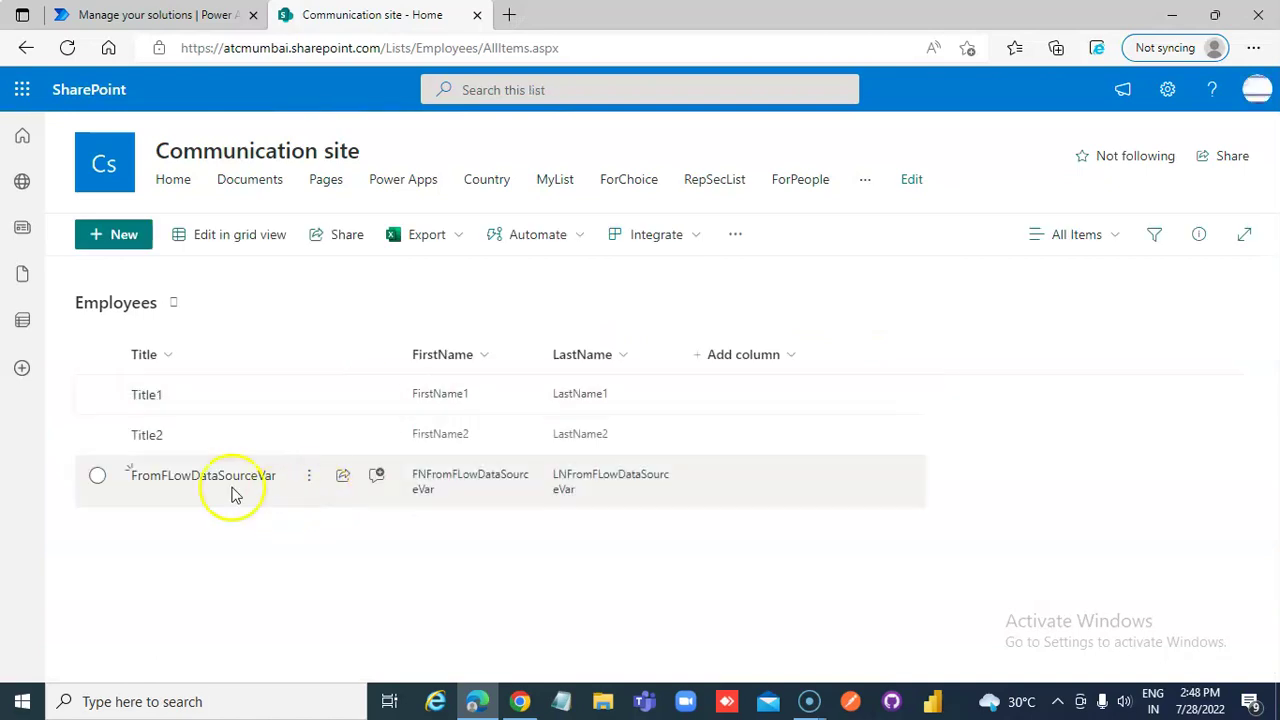
{"action": "left_click", "coordinate": [140, 14]}
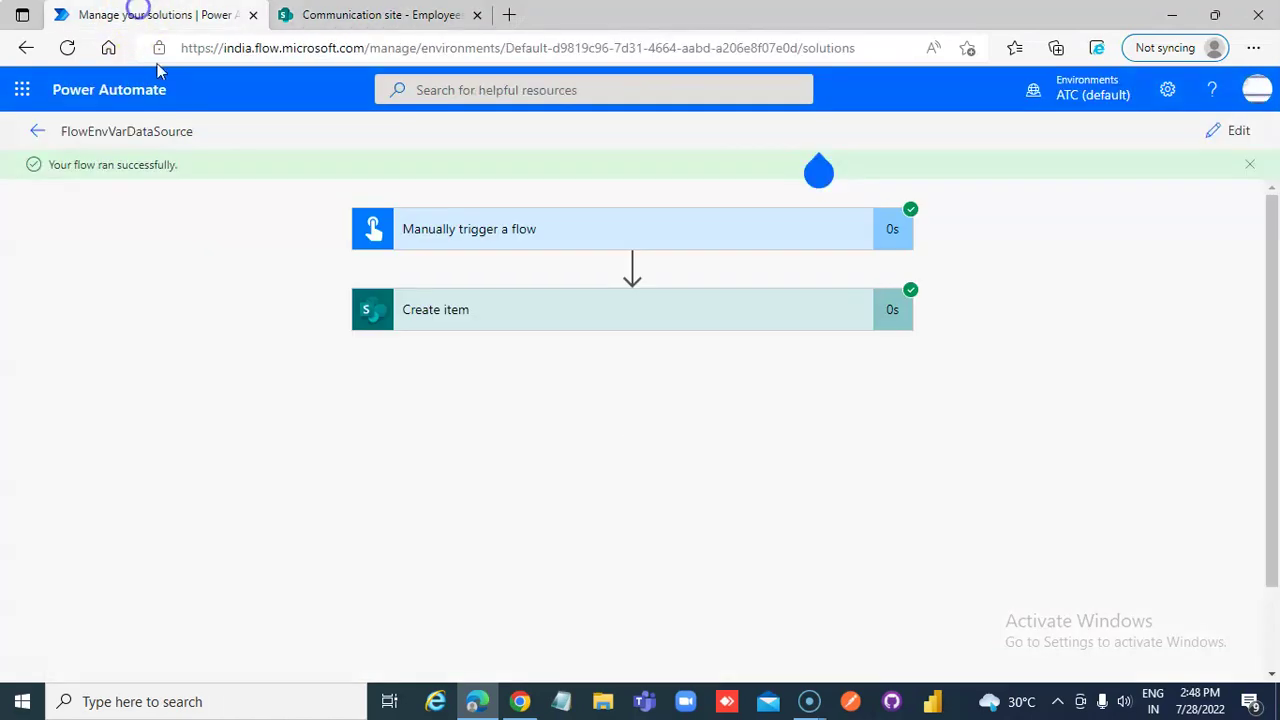
- Open FlowEnvVarDataSource from the solution and review the Create item step's fields
{"action": "left_click", "coordinate": [38, 131]}
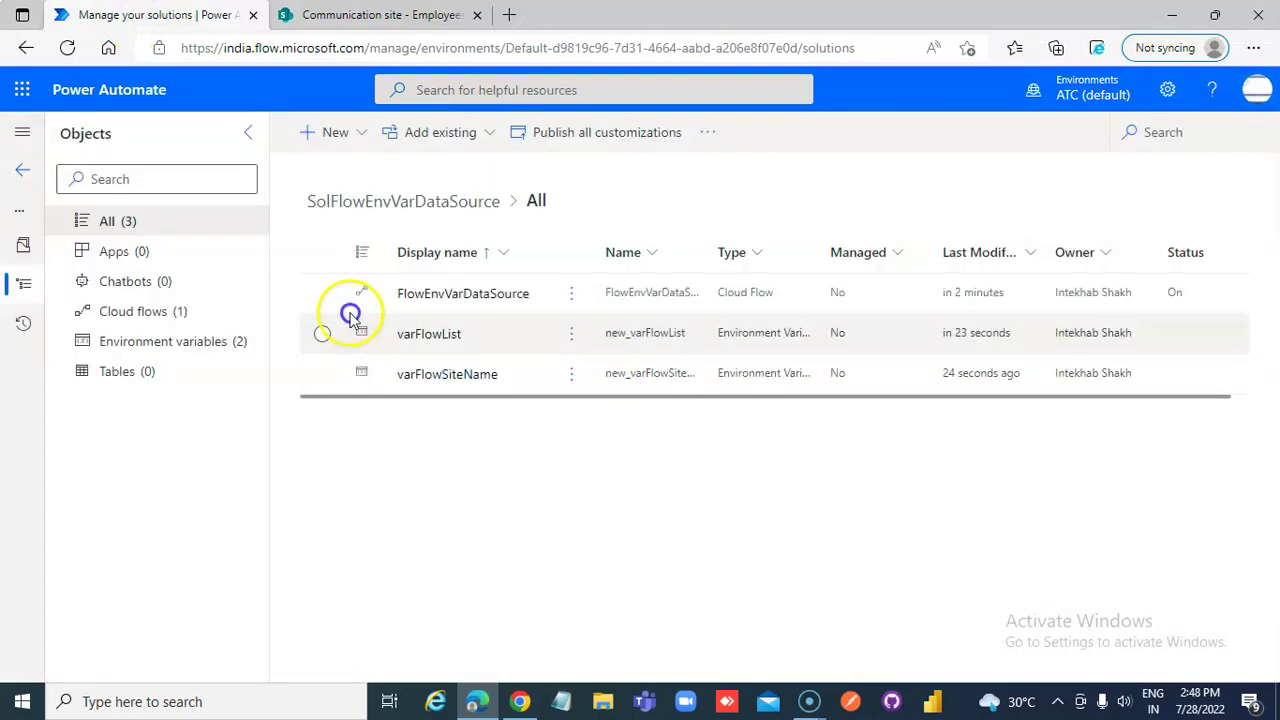
{"action": "left_click", "coordinate": [441, 295]}
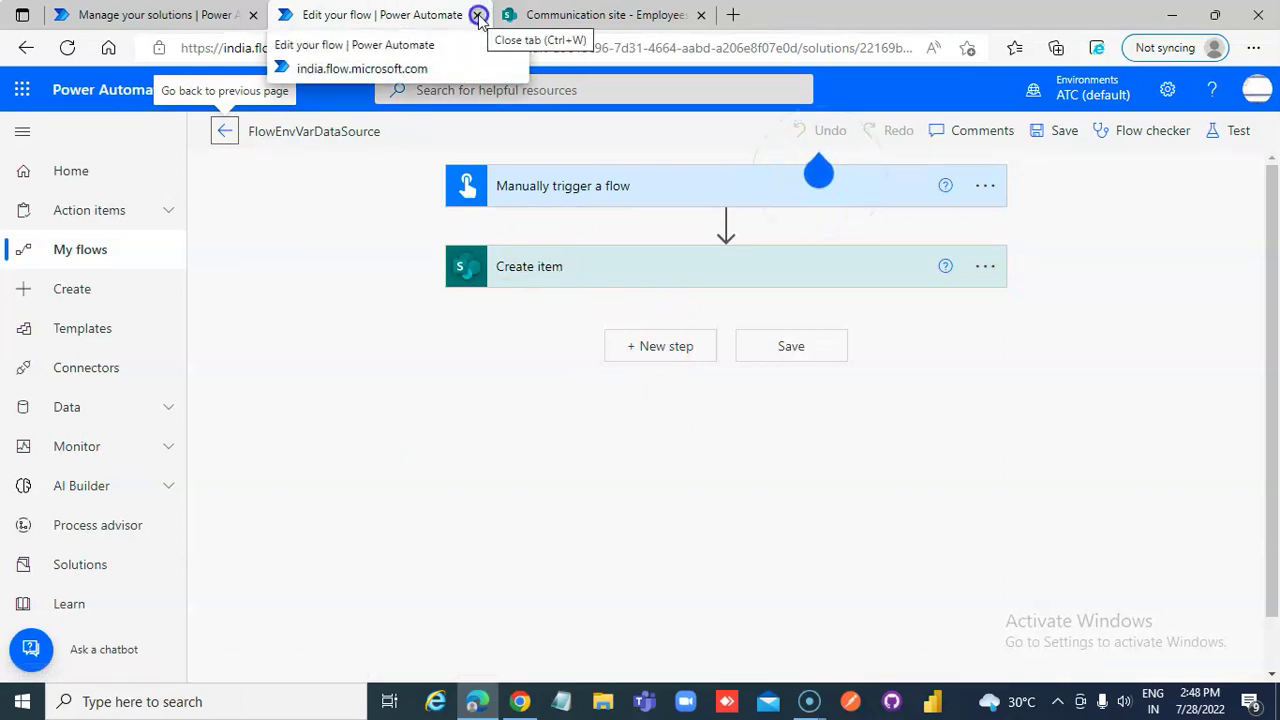
{"action": "left_click", "coordinate": [571, 268]}
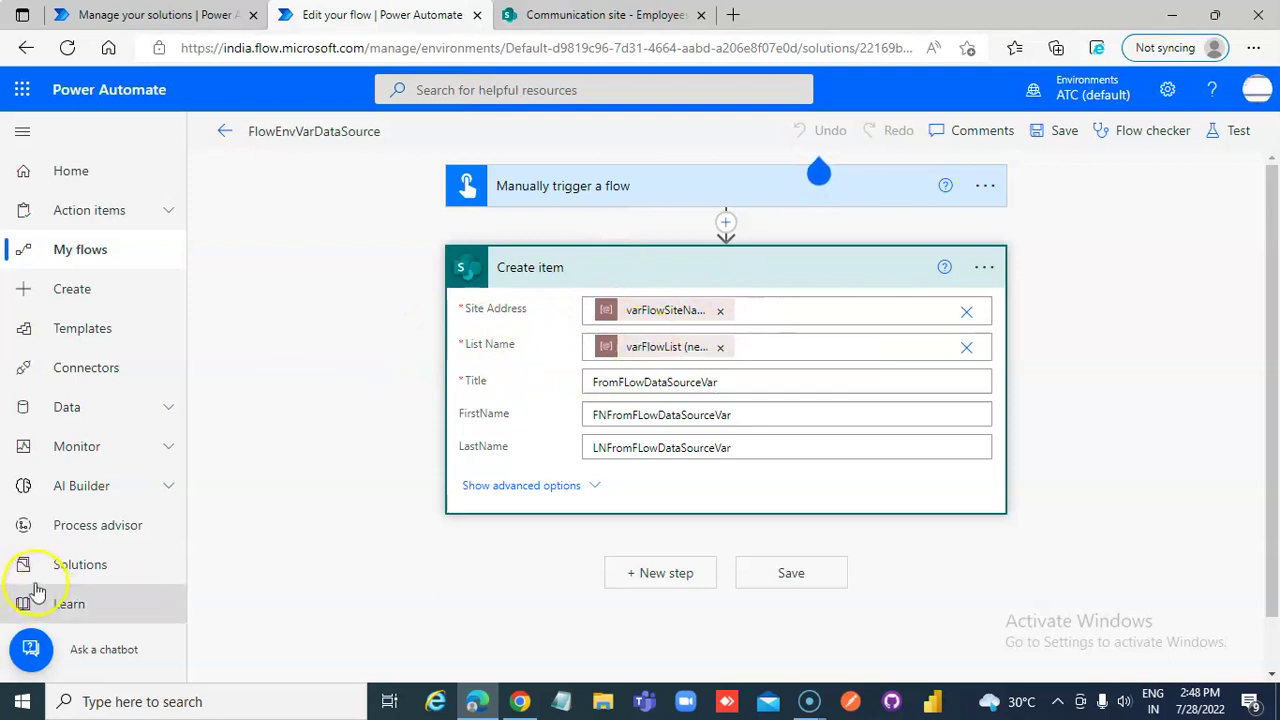
{"action": "left_click", "coordinate": [220, 140]}
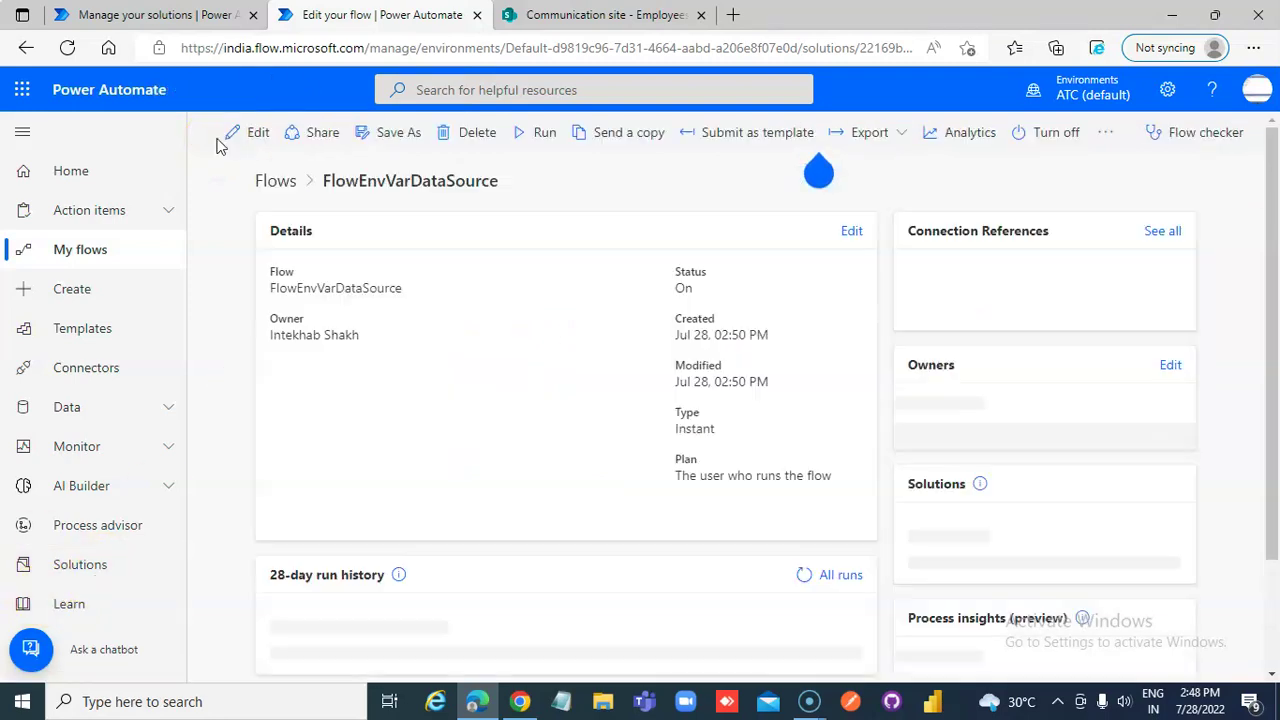
- Dismiss the editing notice in the solution list and switch to the flow's details page
{"action": "left_click", "coordinate": [155, 15]}
{"action": "left_click", "coordinate": [767, 456]}
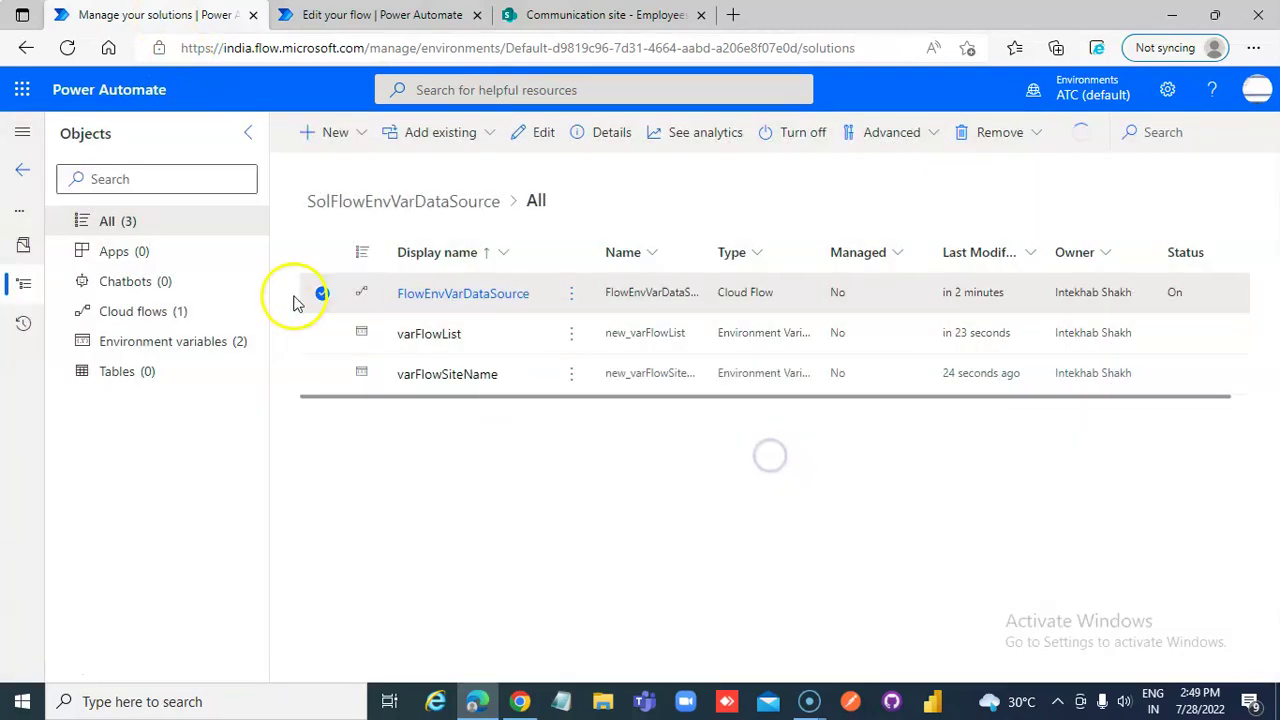
{"action": "left_click", "coordinate": [325, 293]}
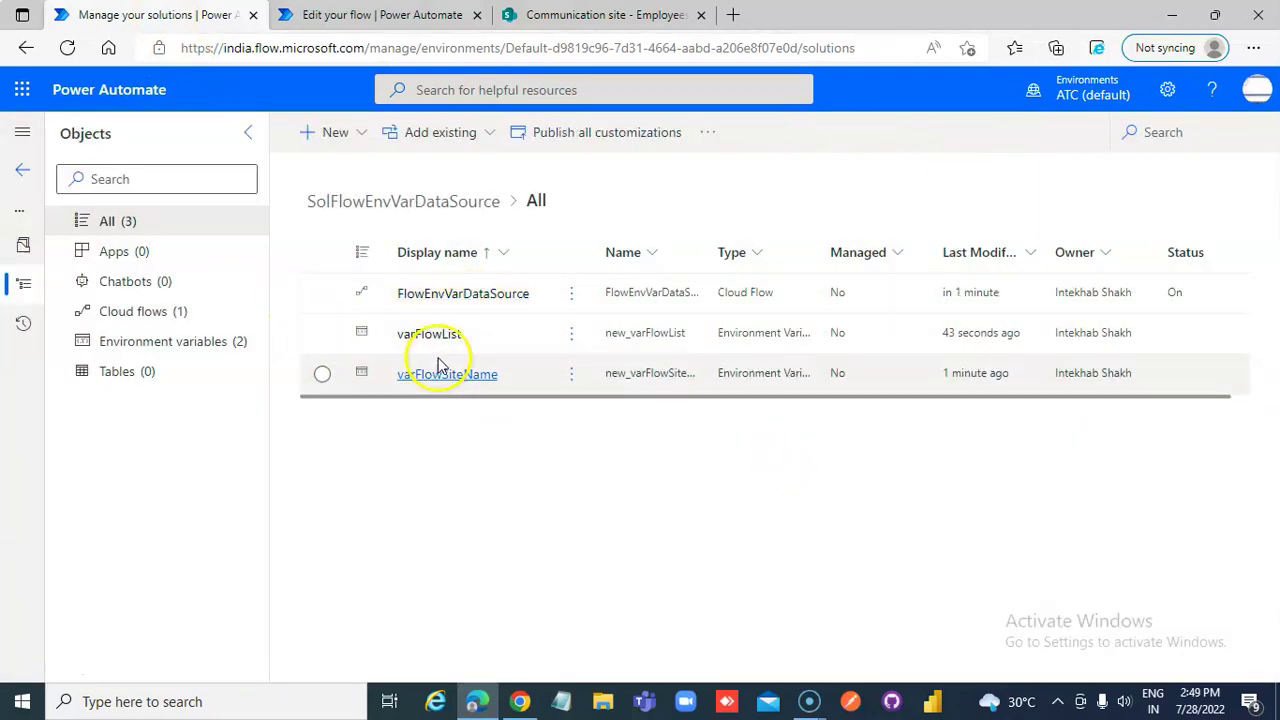
{"action": "left_click", "coordinate": [350, 18]}
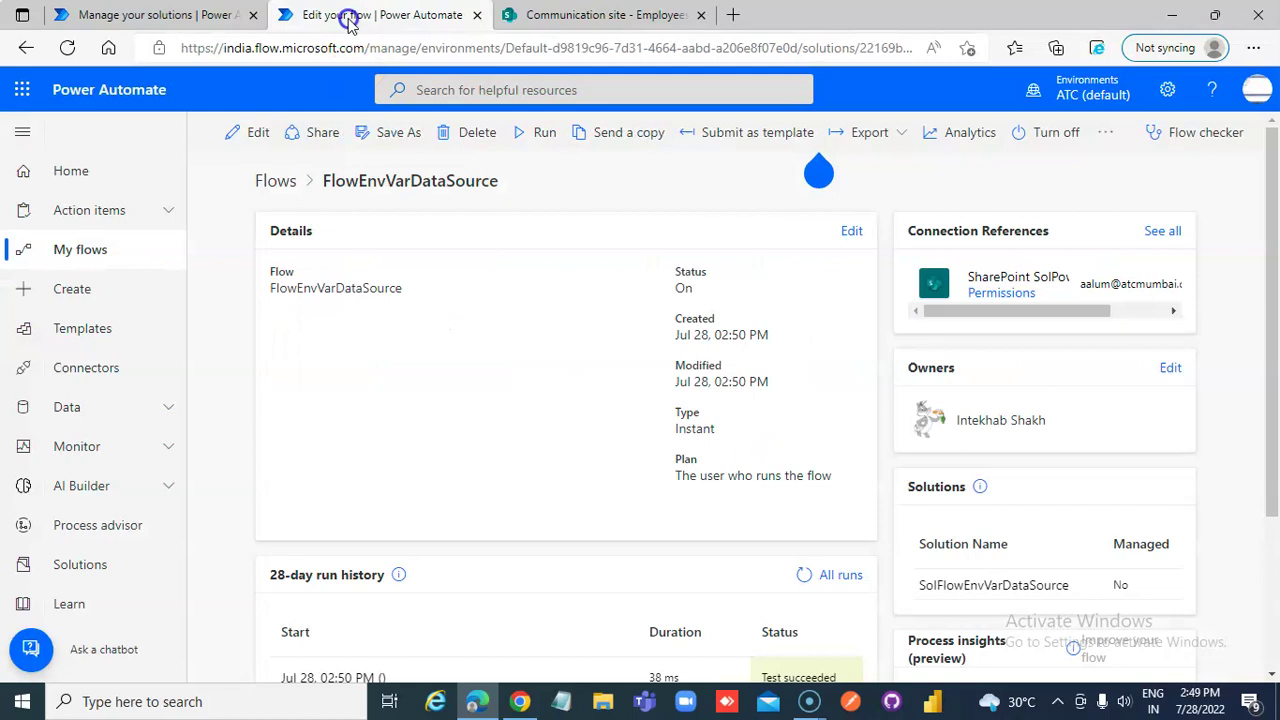